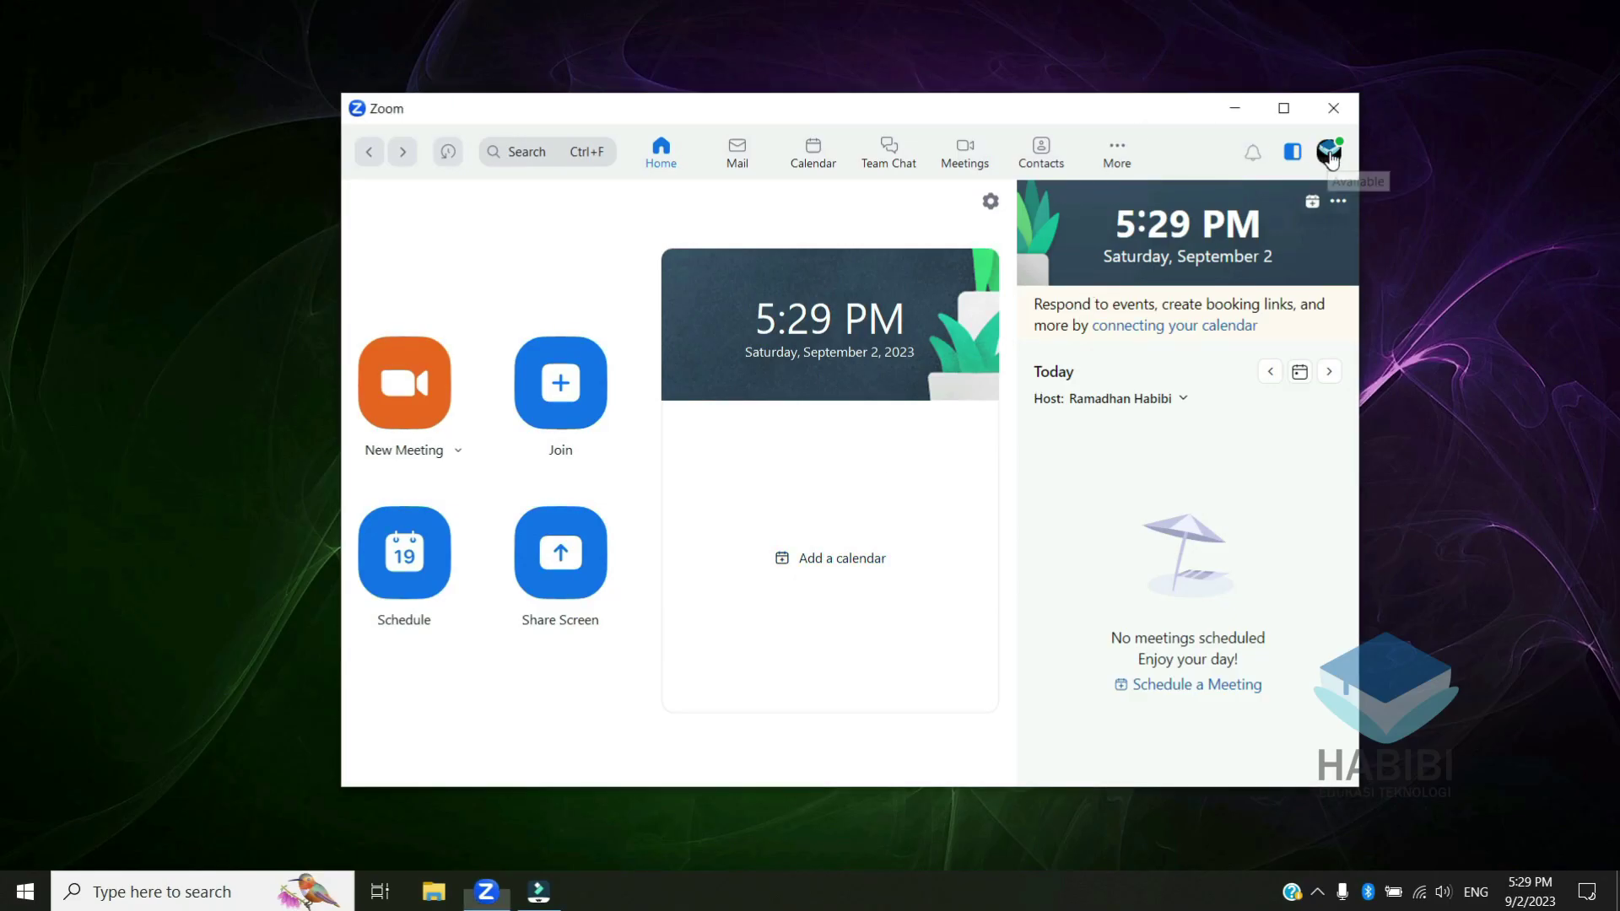
# Check which camera is available in Zoom's video settings, then close the settings
pyautogui.click(1329, 151)
pyautogui.click(1131, 482)
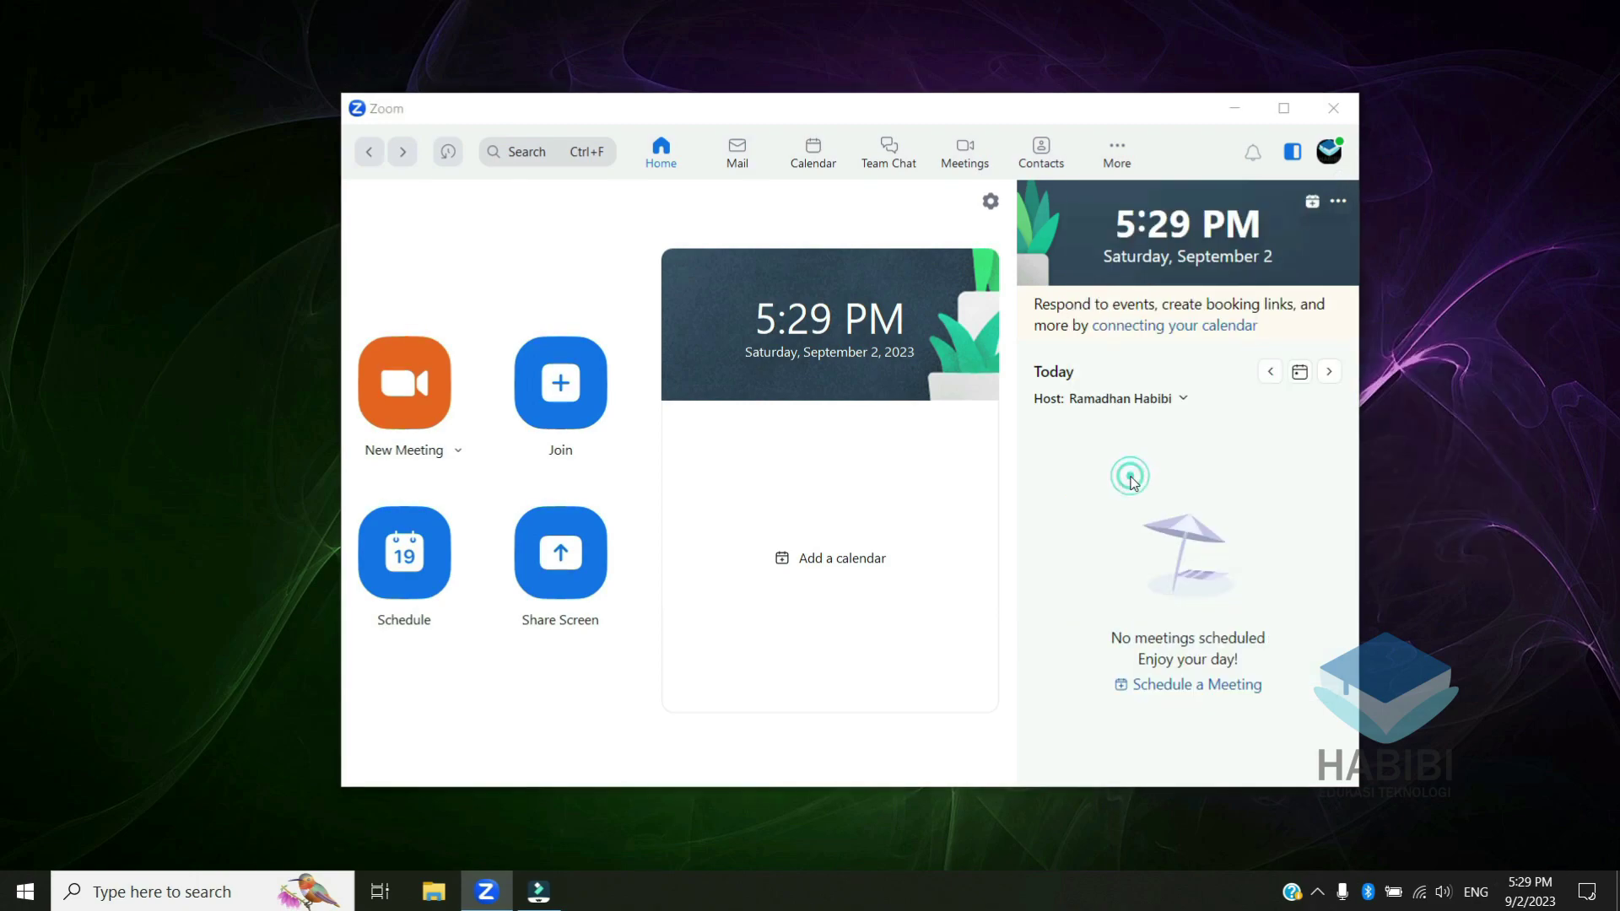
pyautogui.click(535, 244)
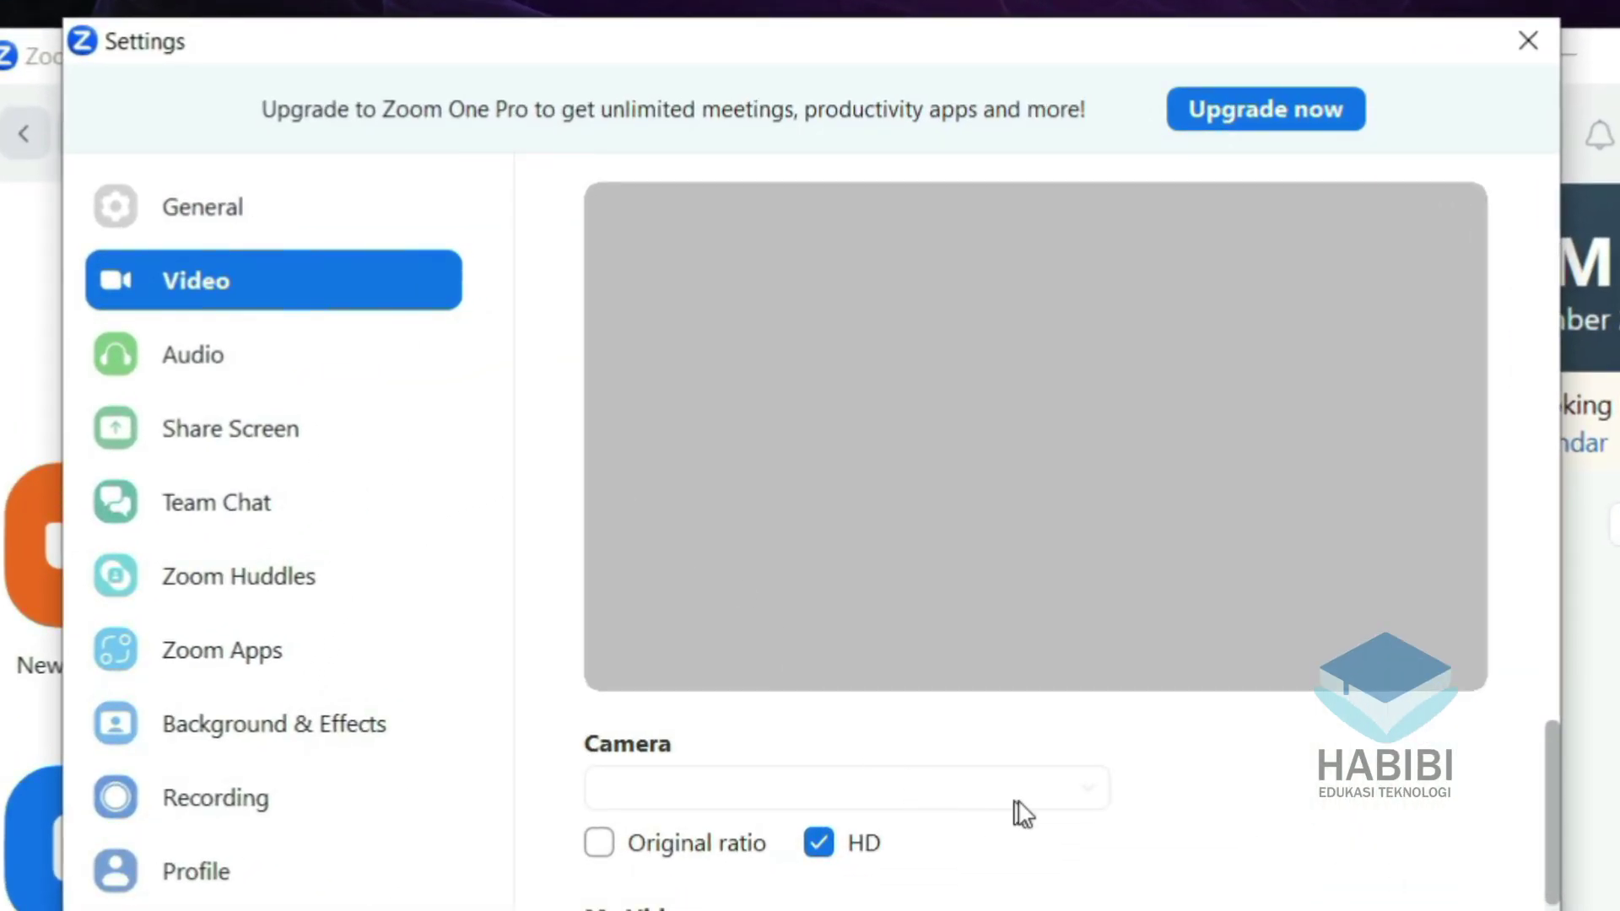
pyautogui.click(1017, 800)
pyautogui.click(1542, 47)
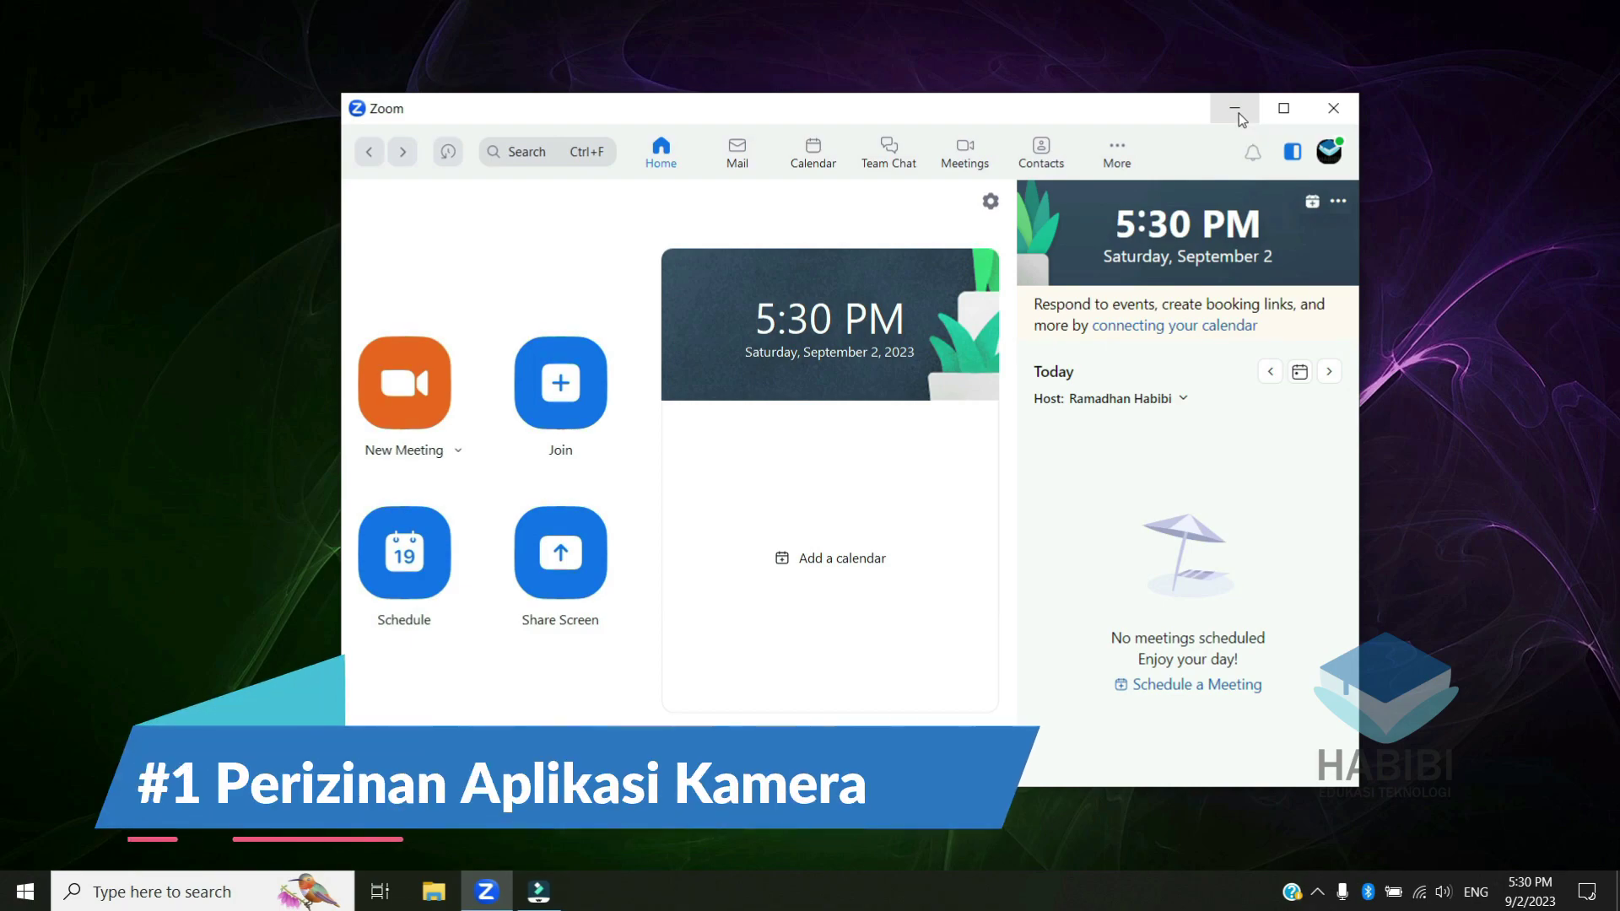
# Find the Windows camera privacy settings by searching for "camera pr" and allow apps to access the camera
pyautogui.press('super')
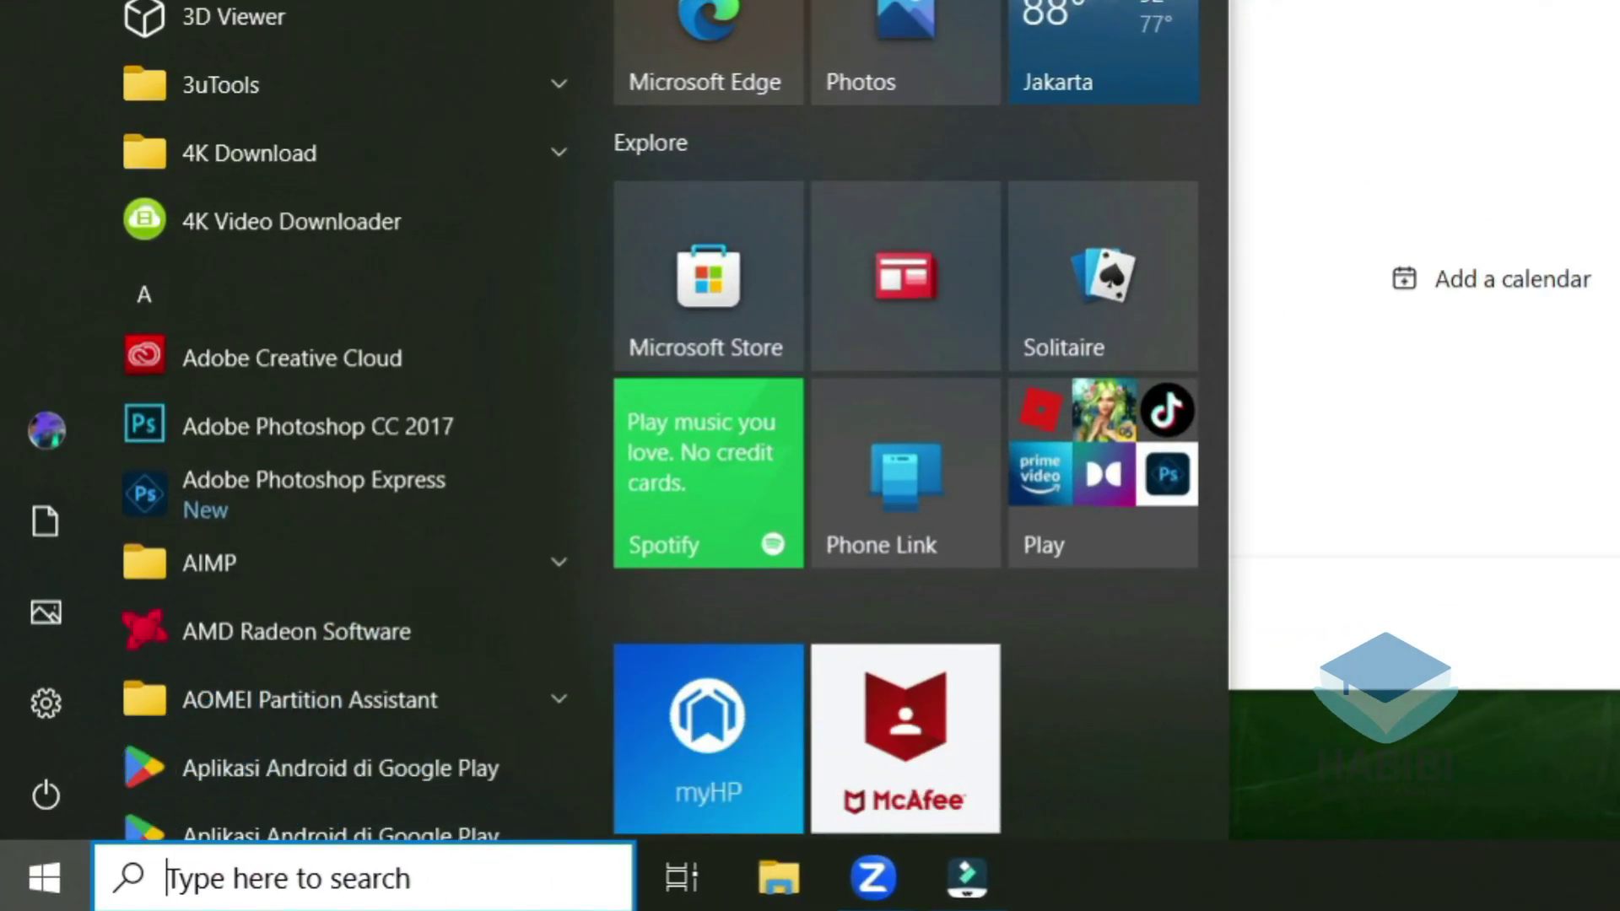
pyautogui.write('camera')
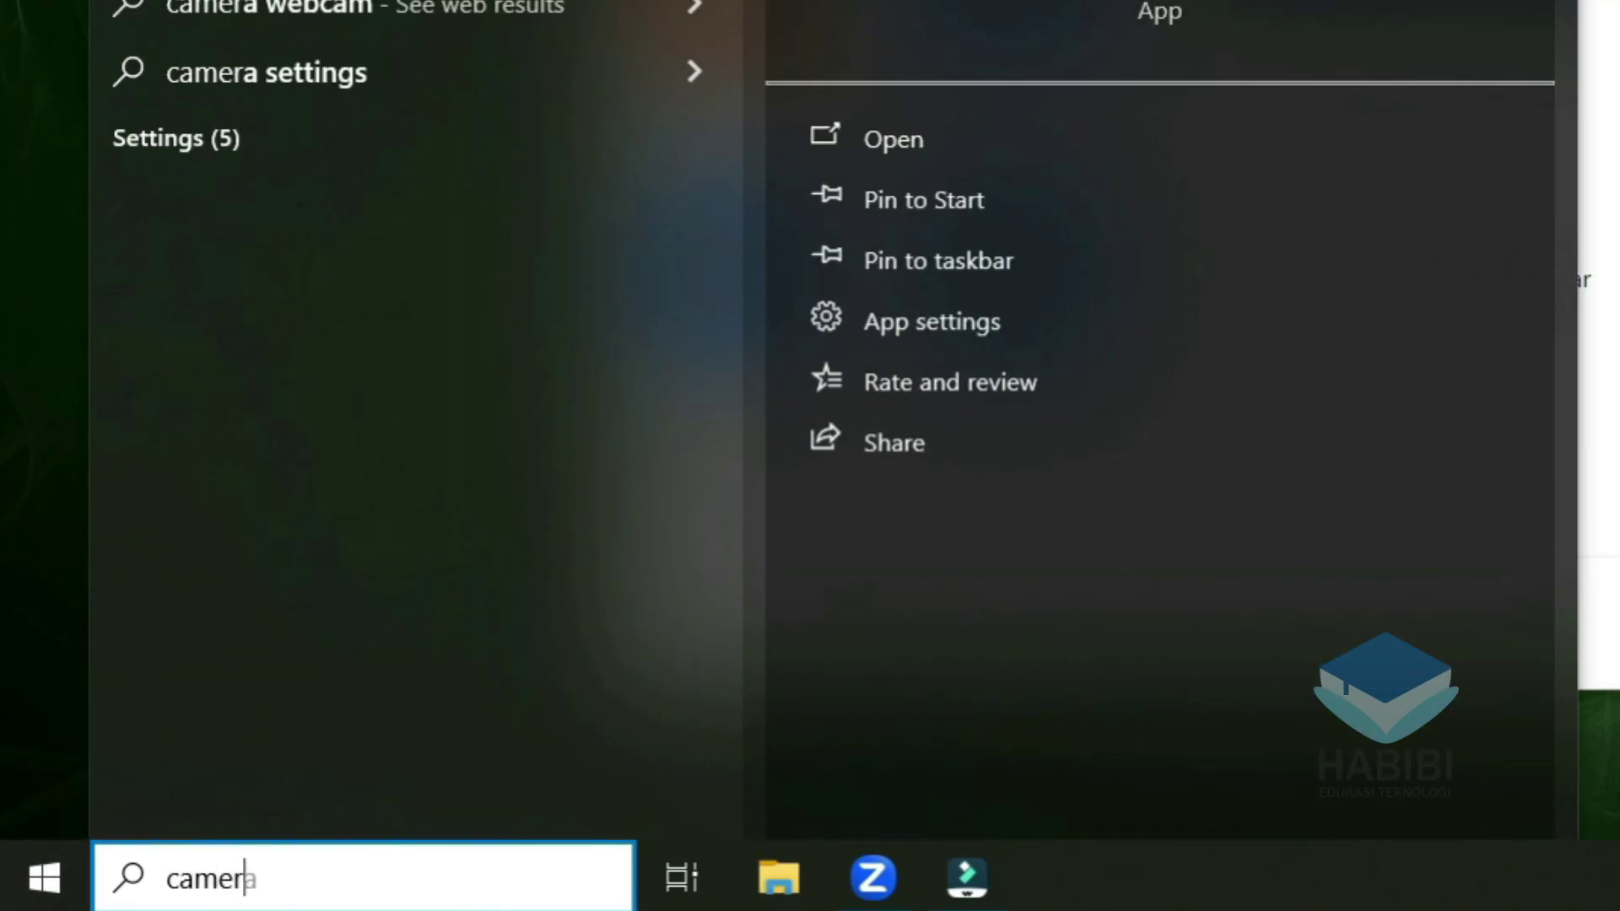
pyautogui.write(' pr')
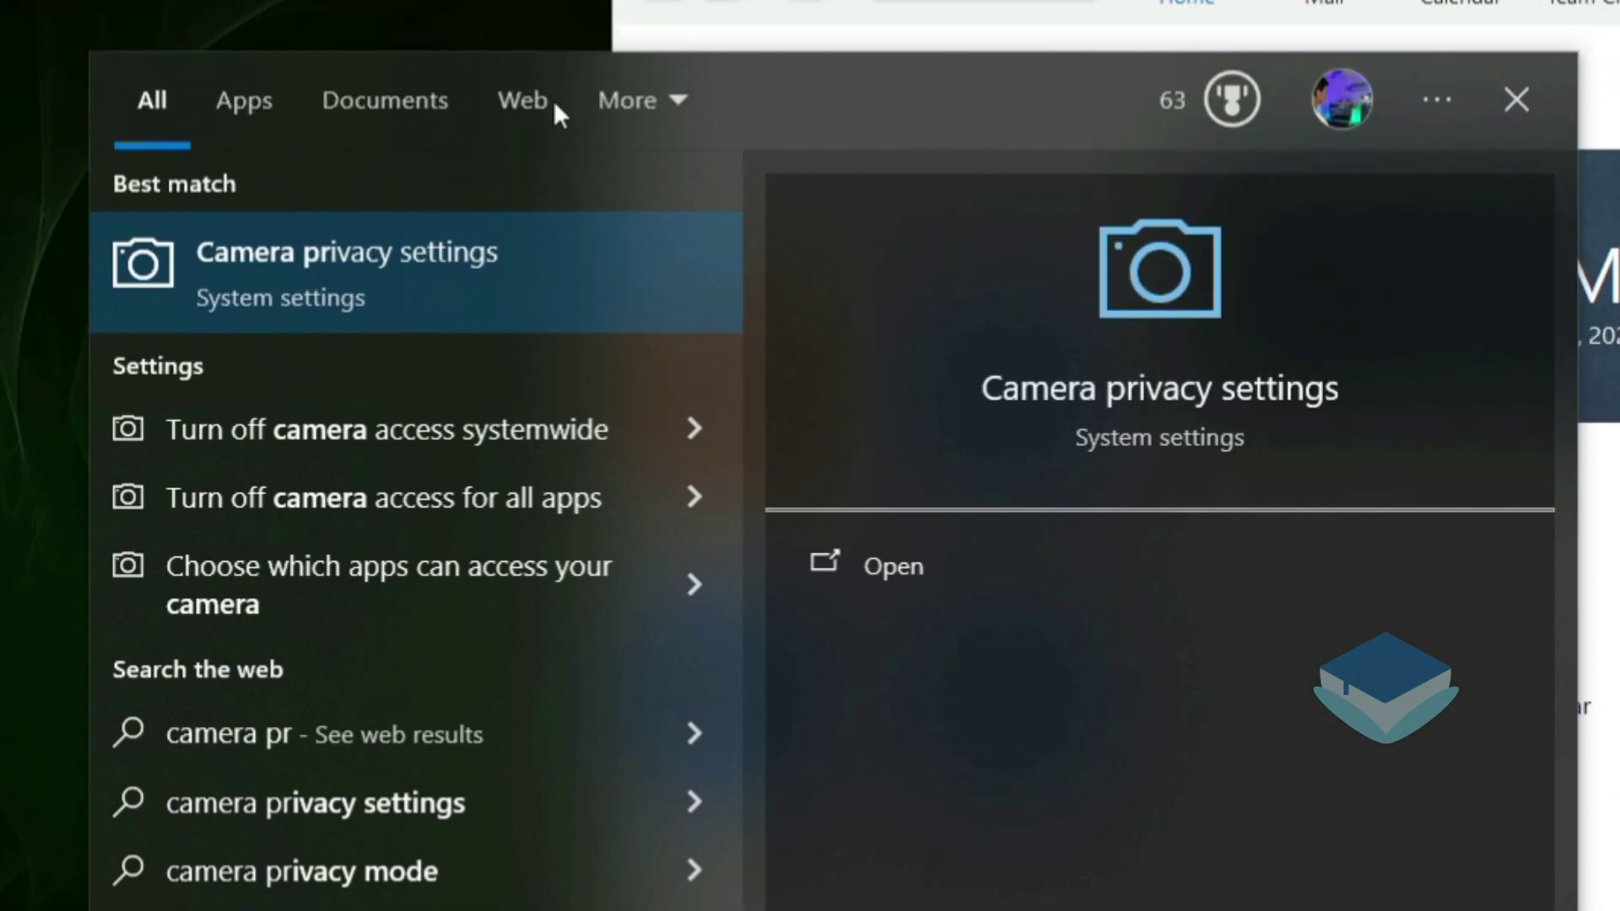
pyautogui.click(427, 298)
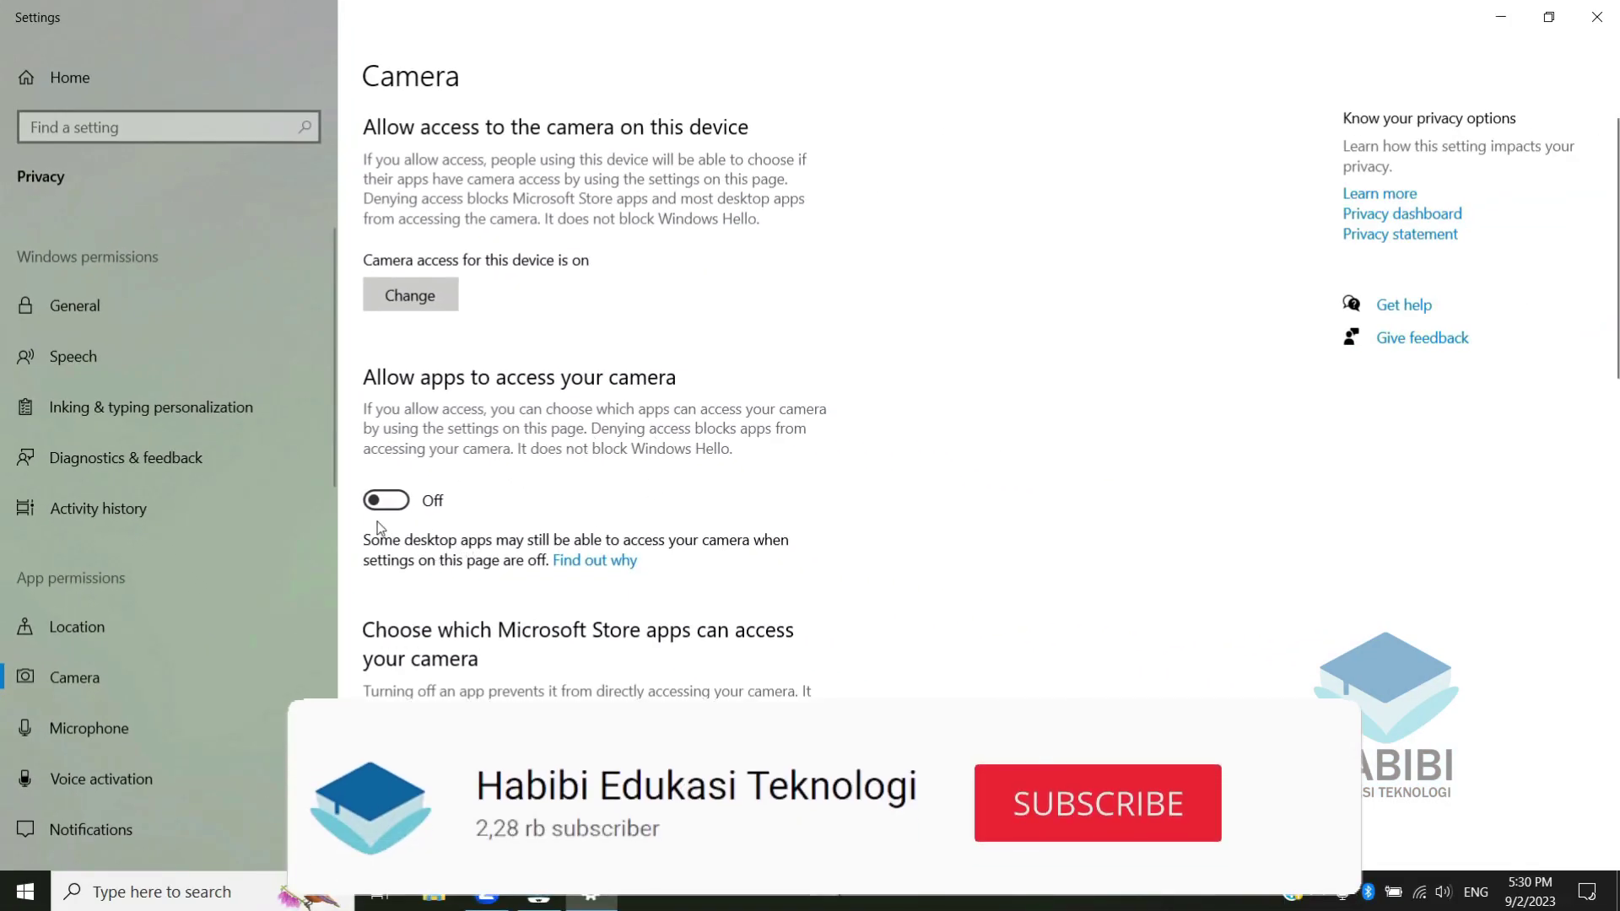
pyautogui.click(407, 509)
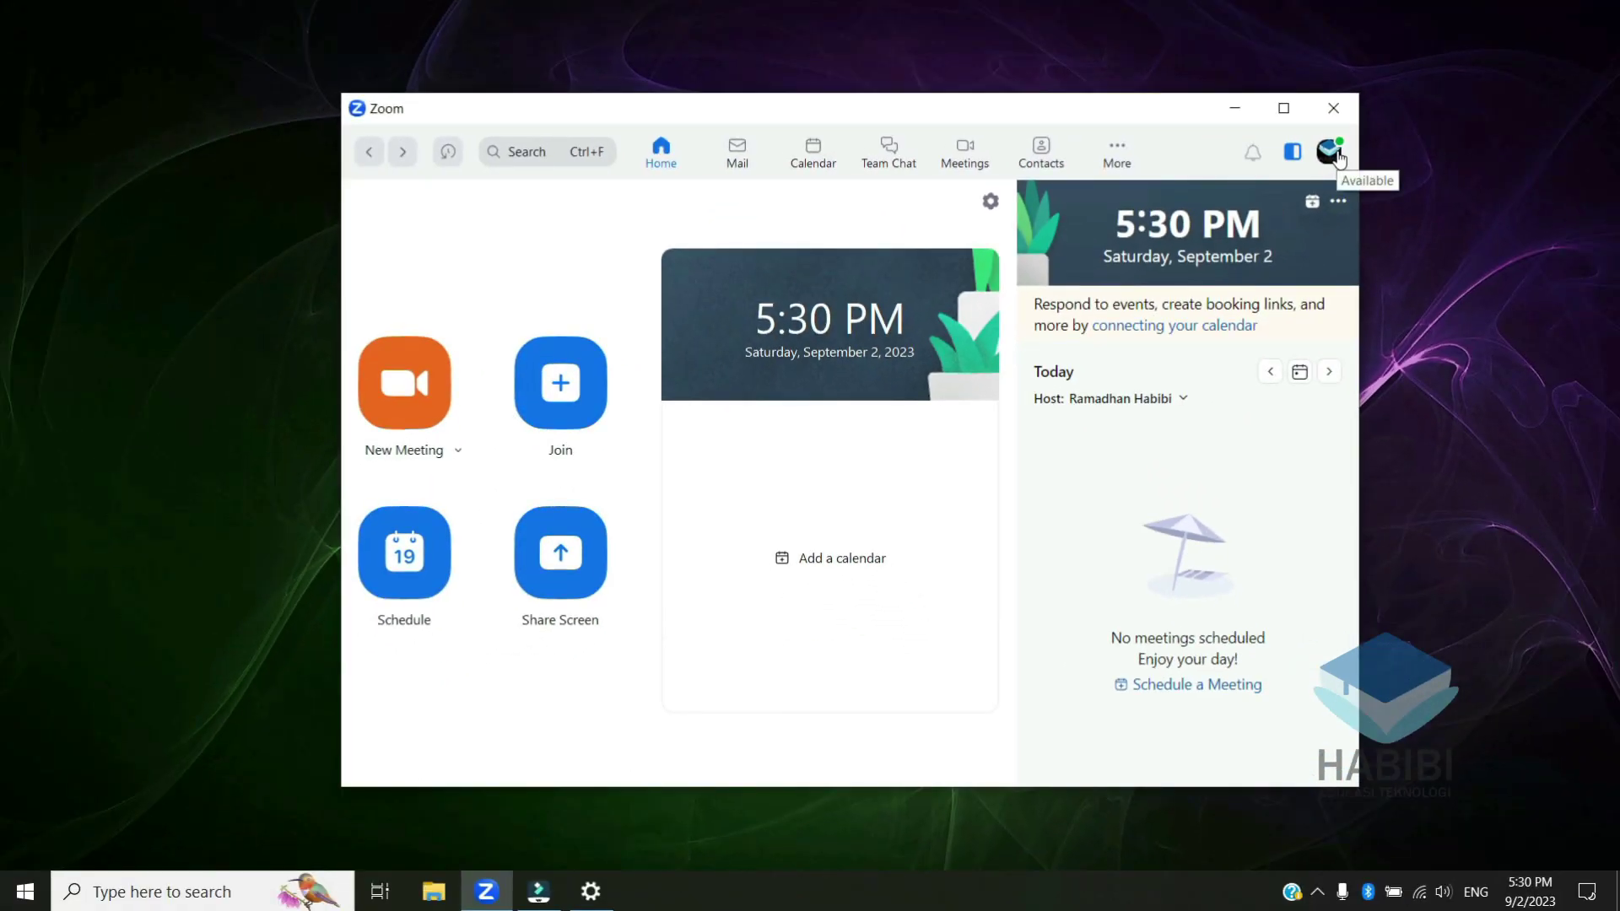
# Return to Zoom, recheck the preview and camera choice in its video settings, and close them
pyautogui.click(1339, 156)
pyautogui.click(1114, 478)
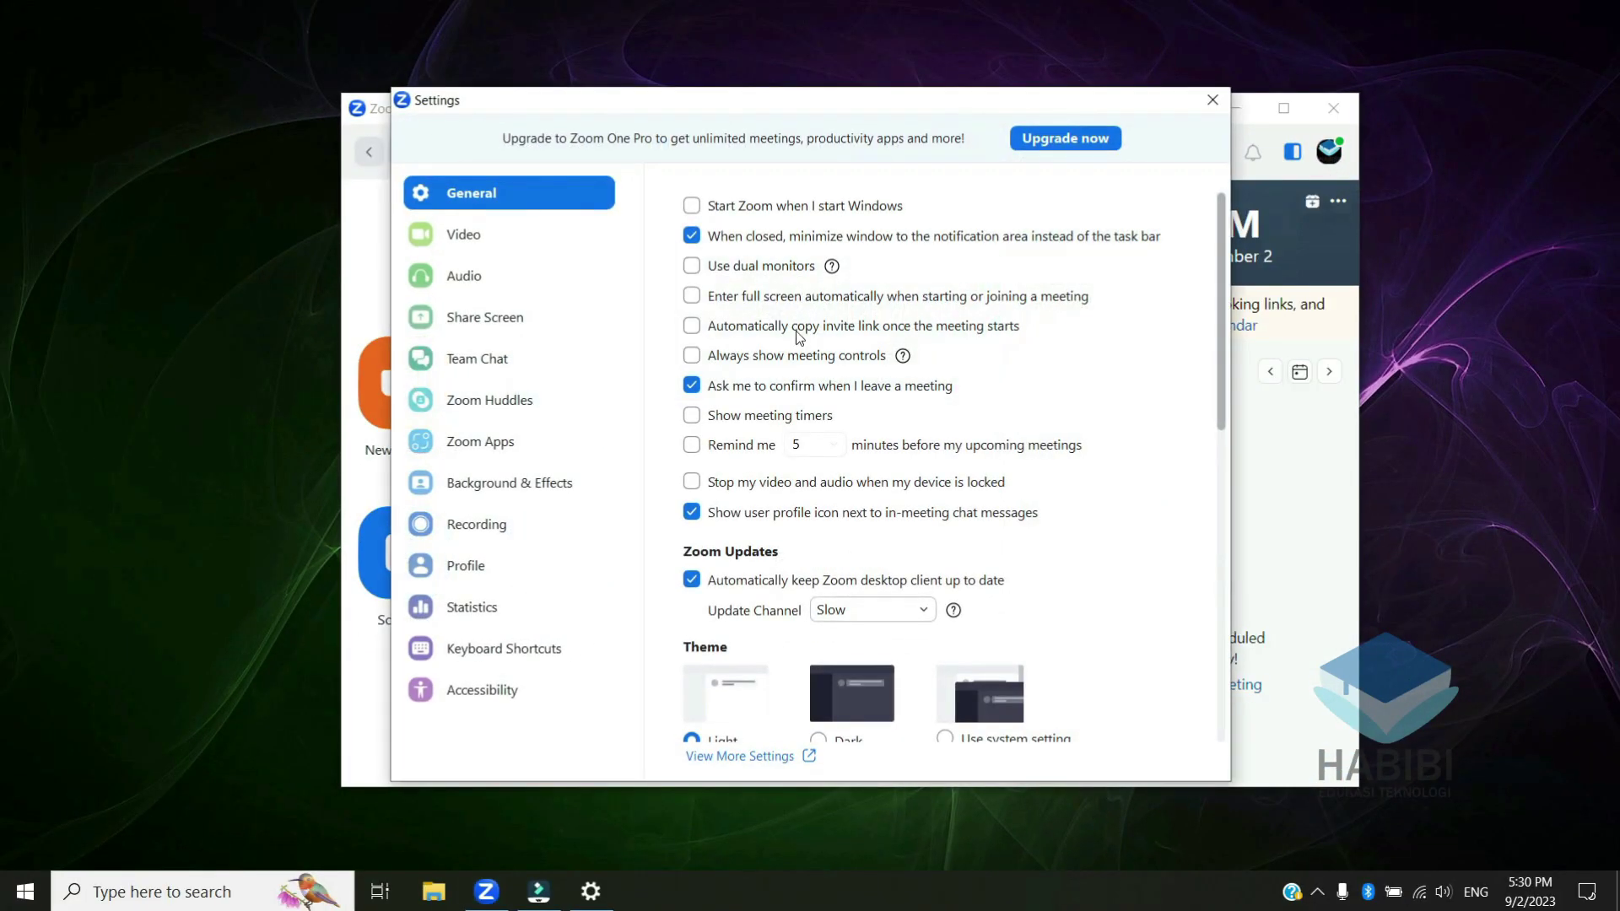
pyautogui.click(501, 238)
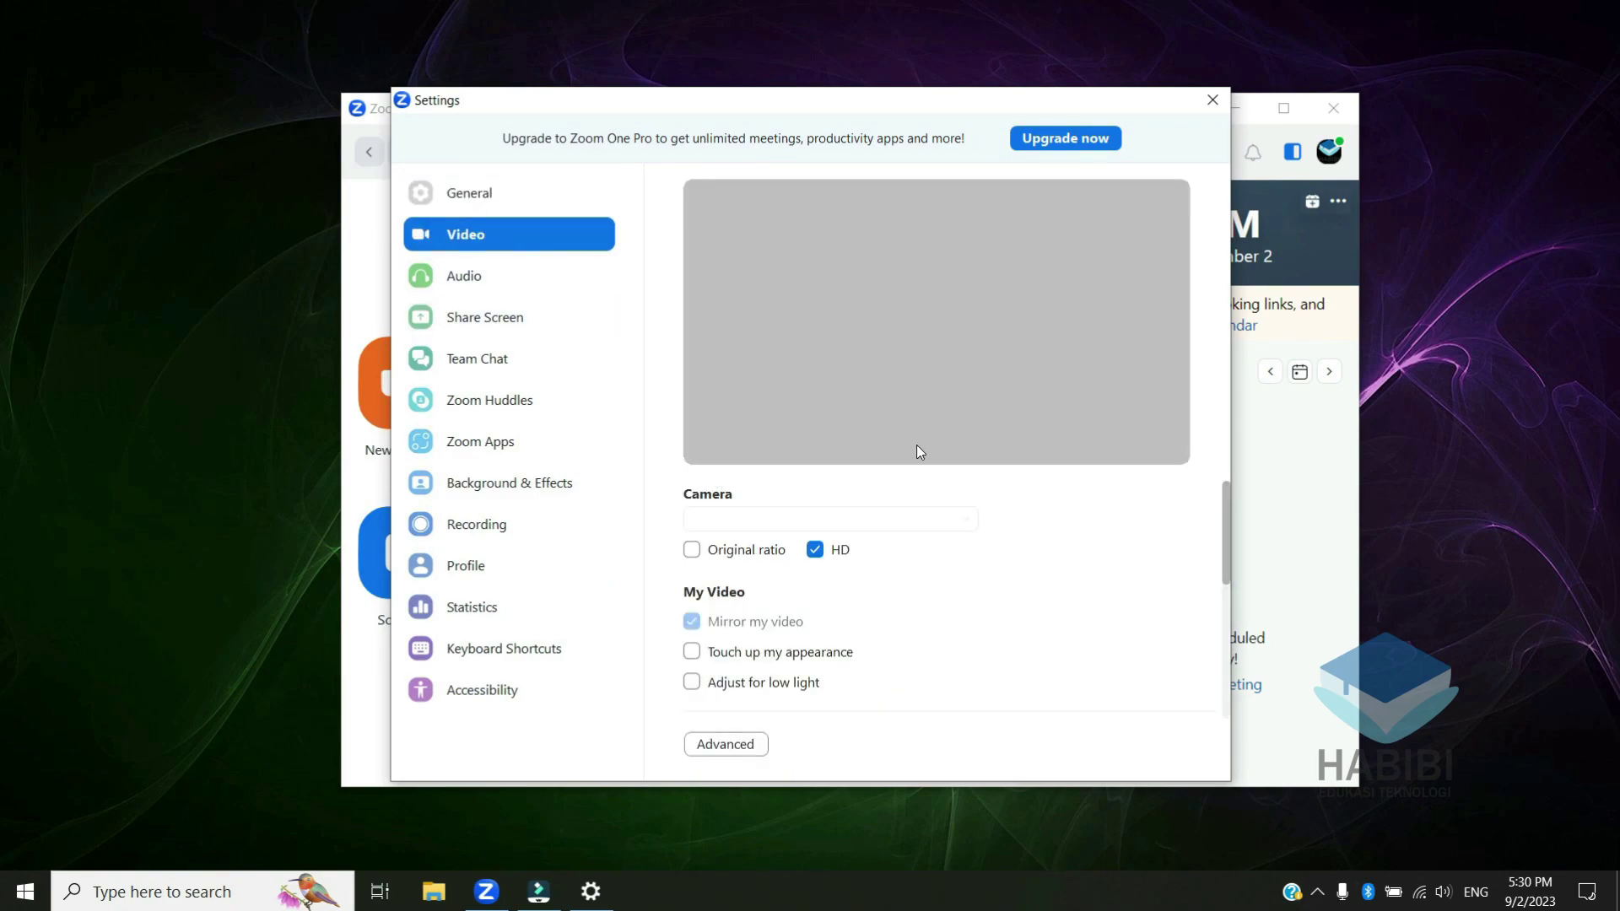
pyautogui.click(1213, 101)
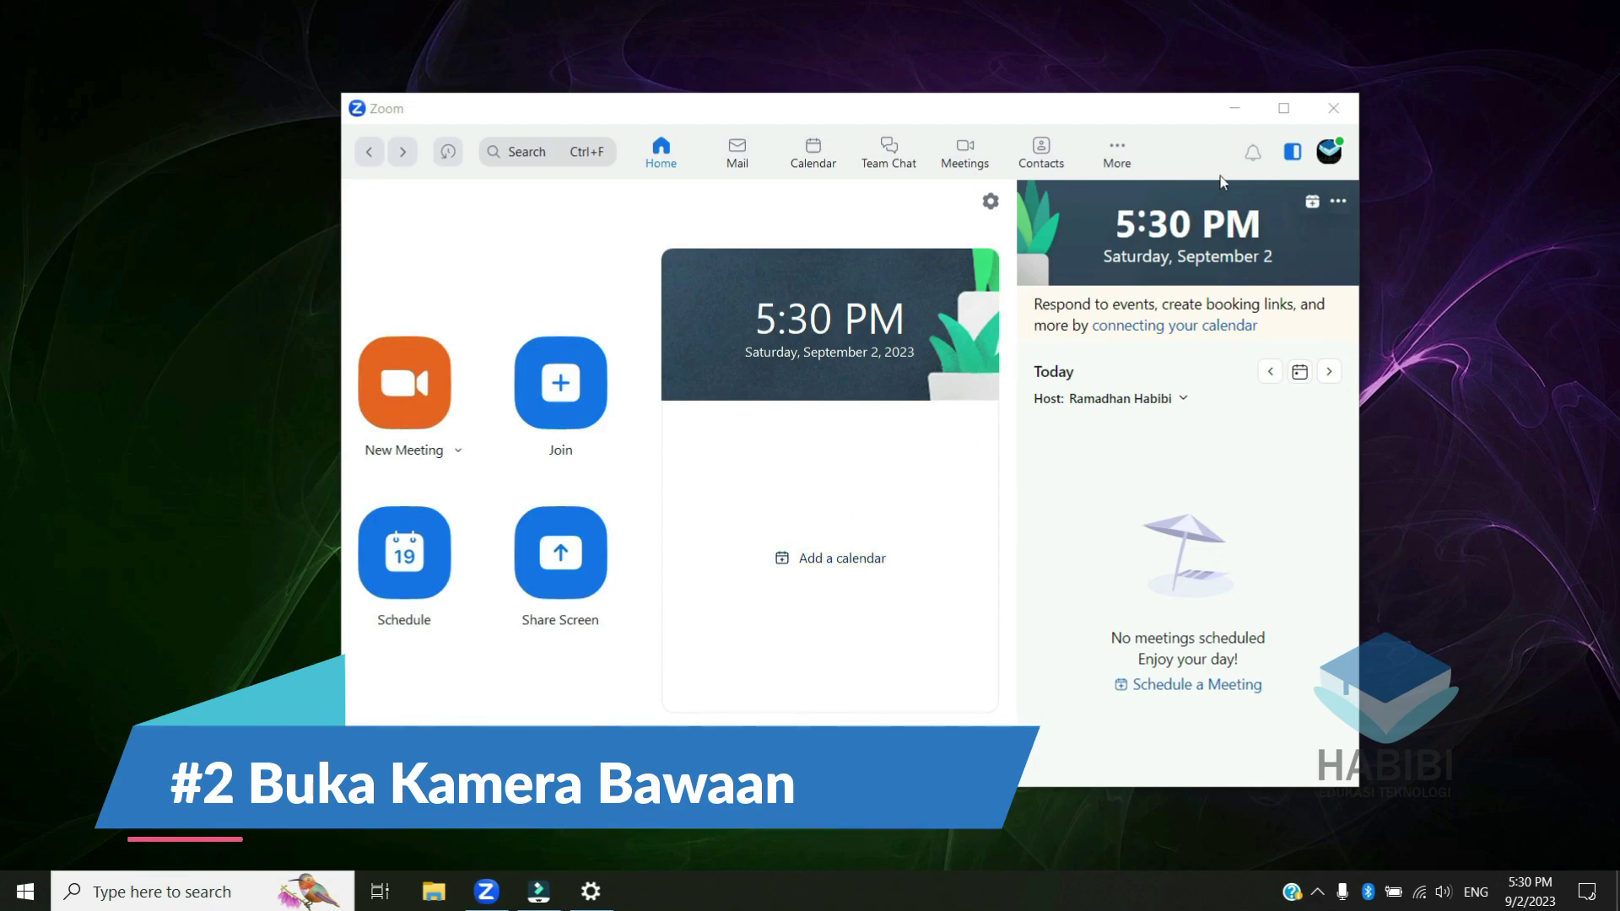
# Minimize Zoom and open the Windows Camera app by searching for "cam"
pyautogui.click(1239, 112)
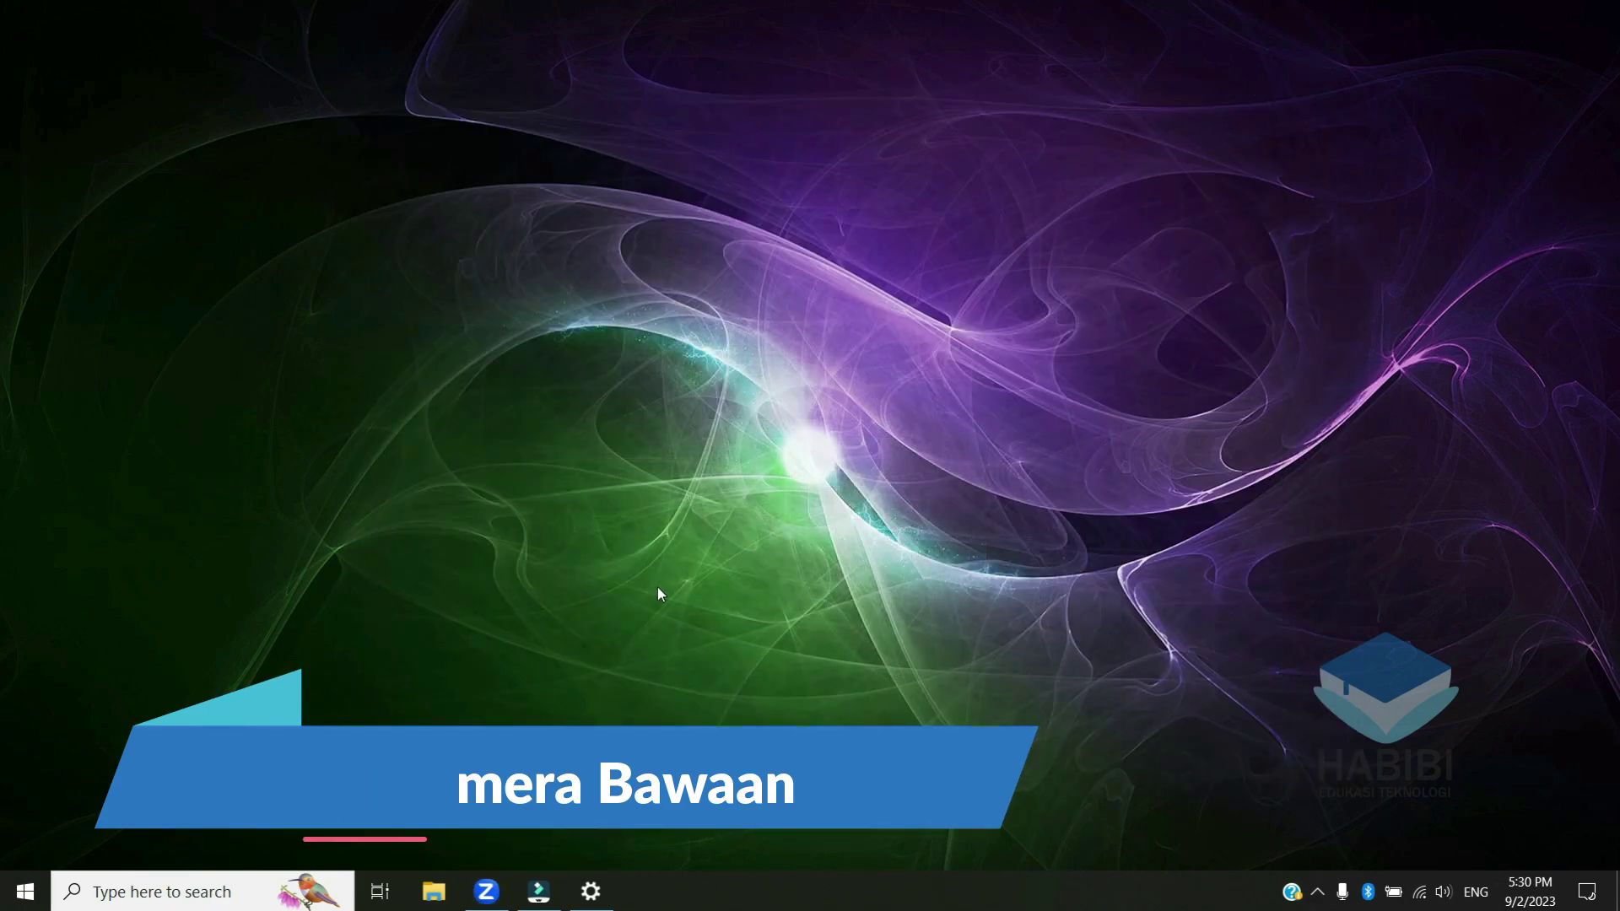
pyautogui.press('super+s')
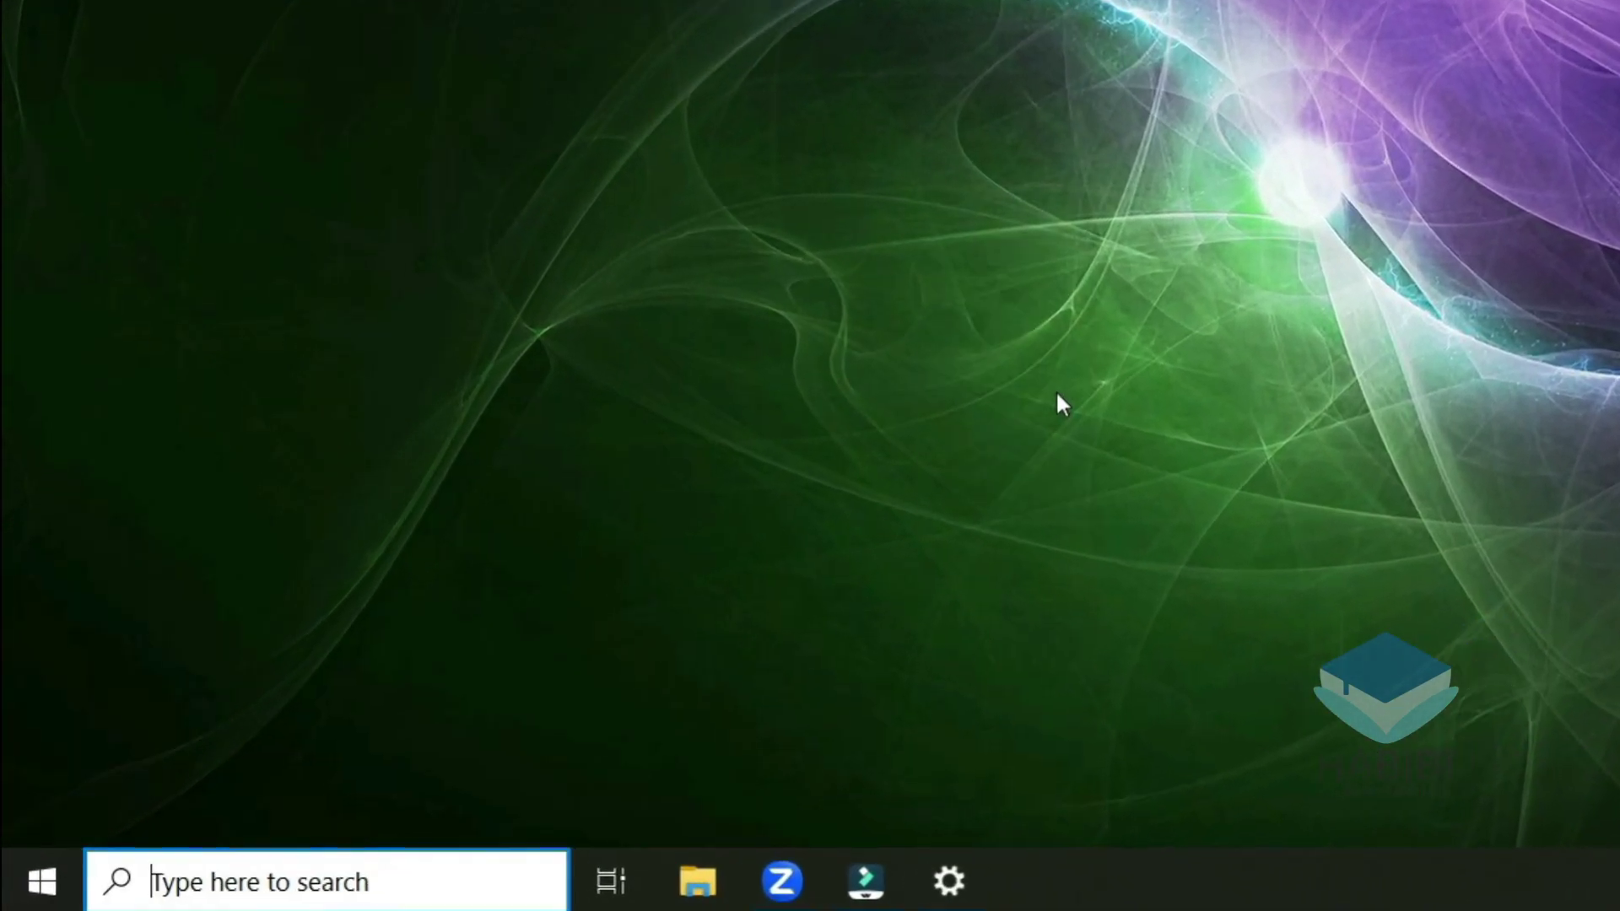
pyautogui.write('cam')
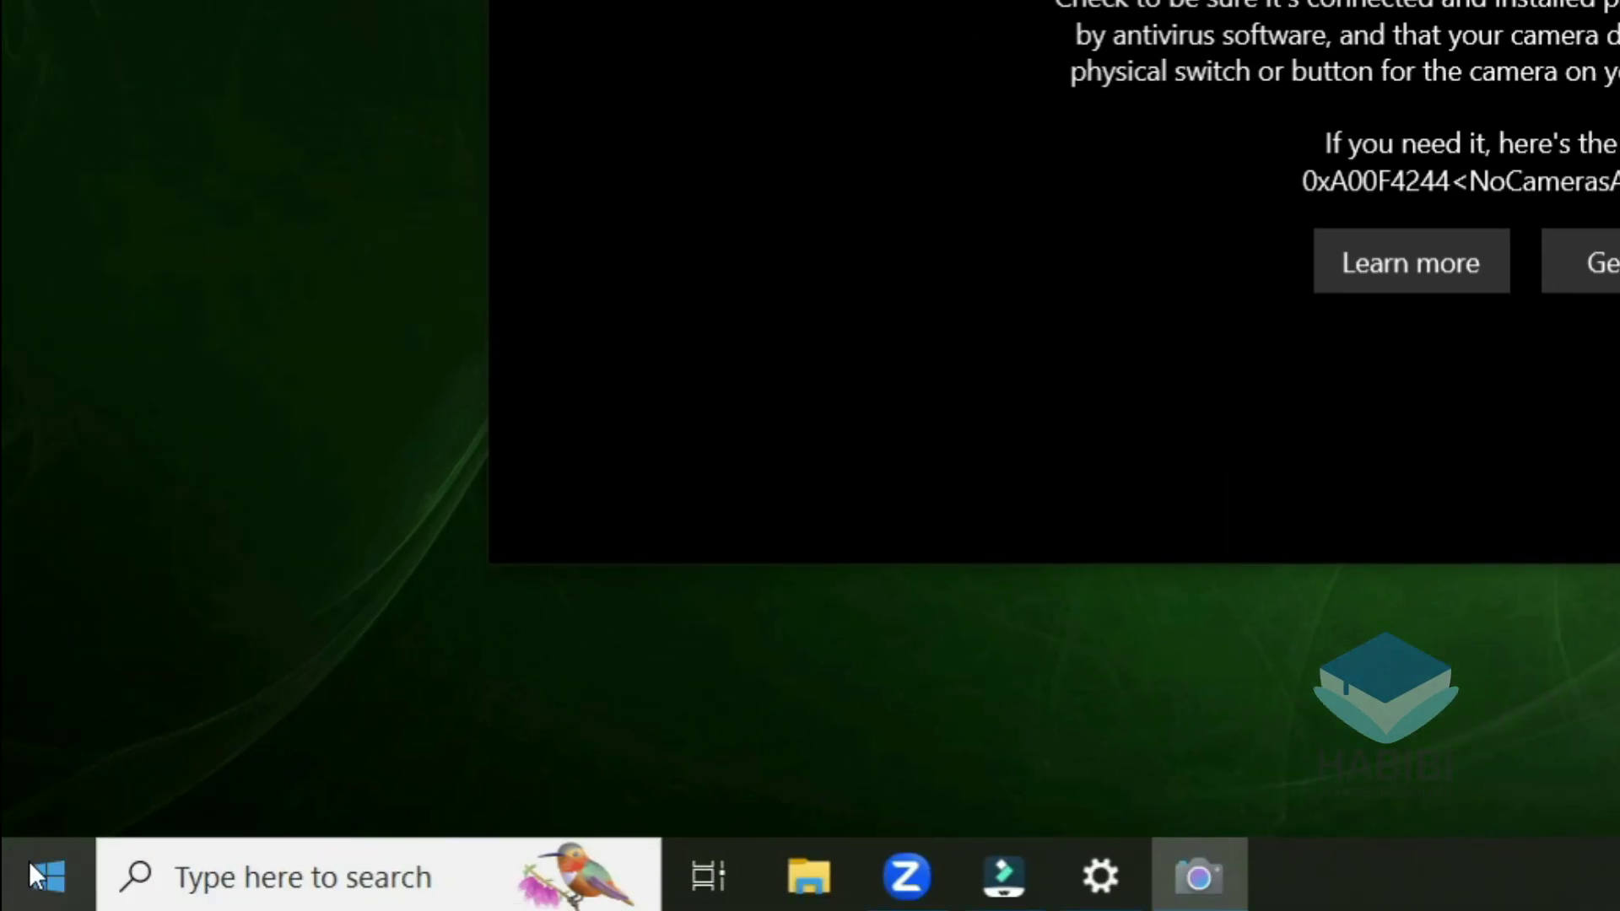
# Open Device Manager and expand the Cameras category
pyautogui.rightClick(27, 859)
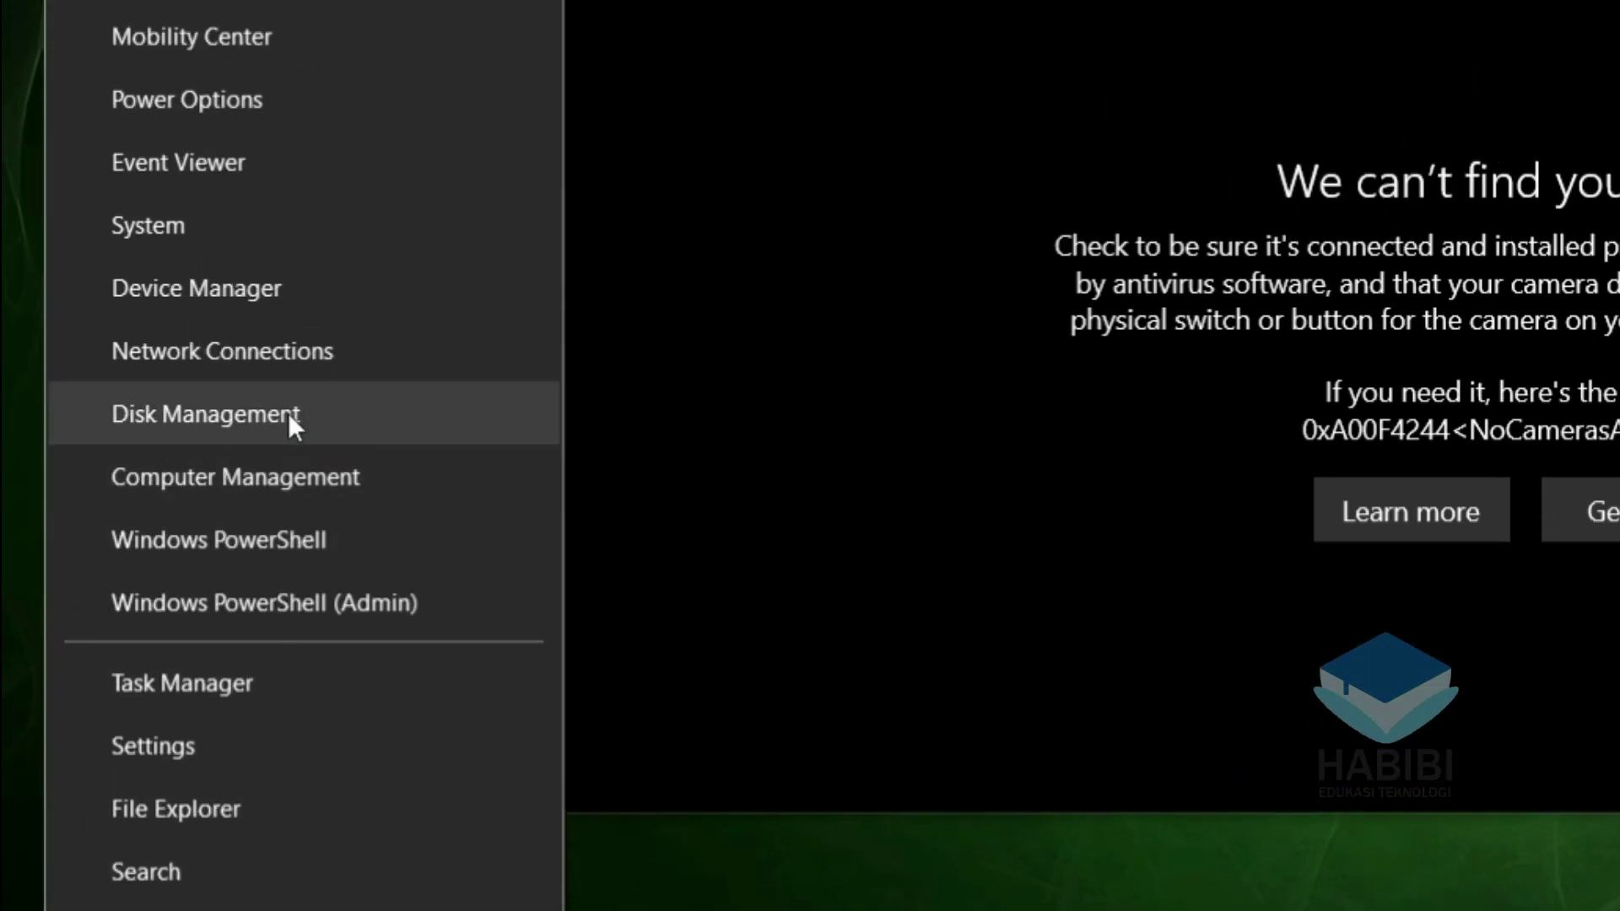
pyautogui.click(261, 306)
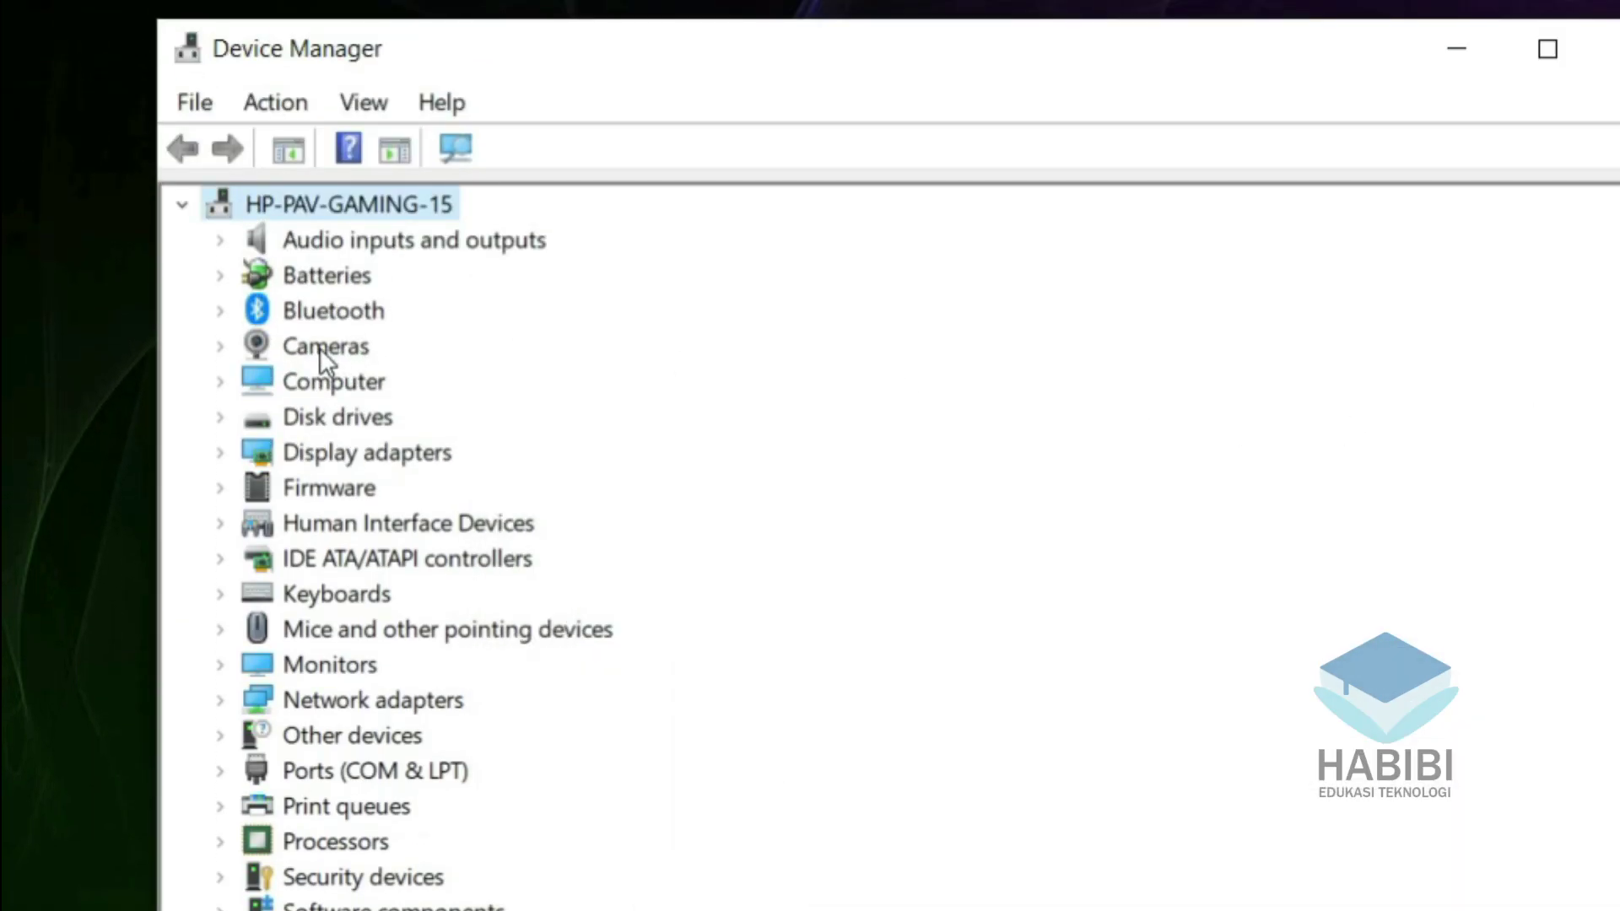
pyautogui.click(321, 347)
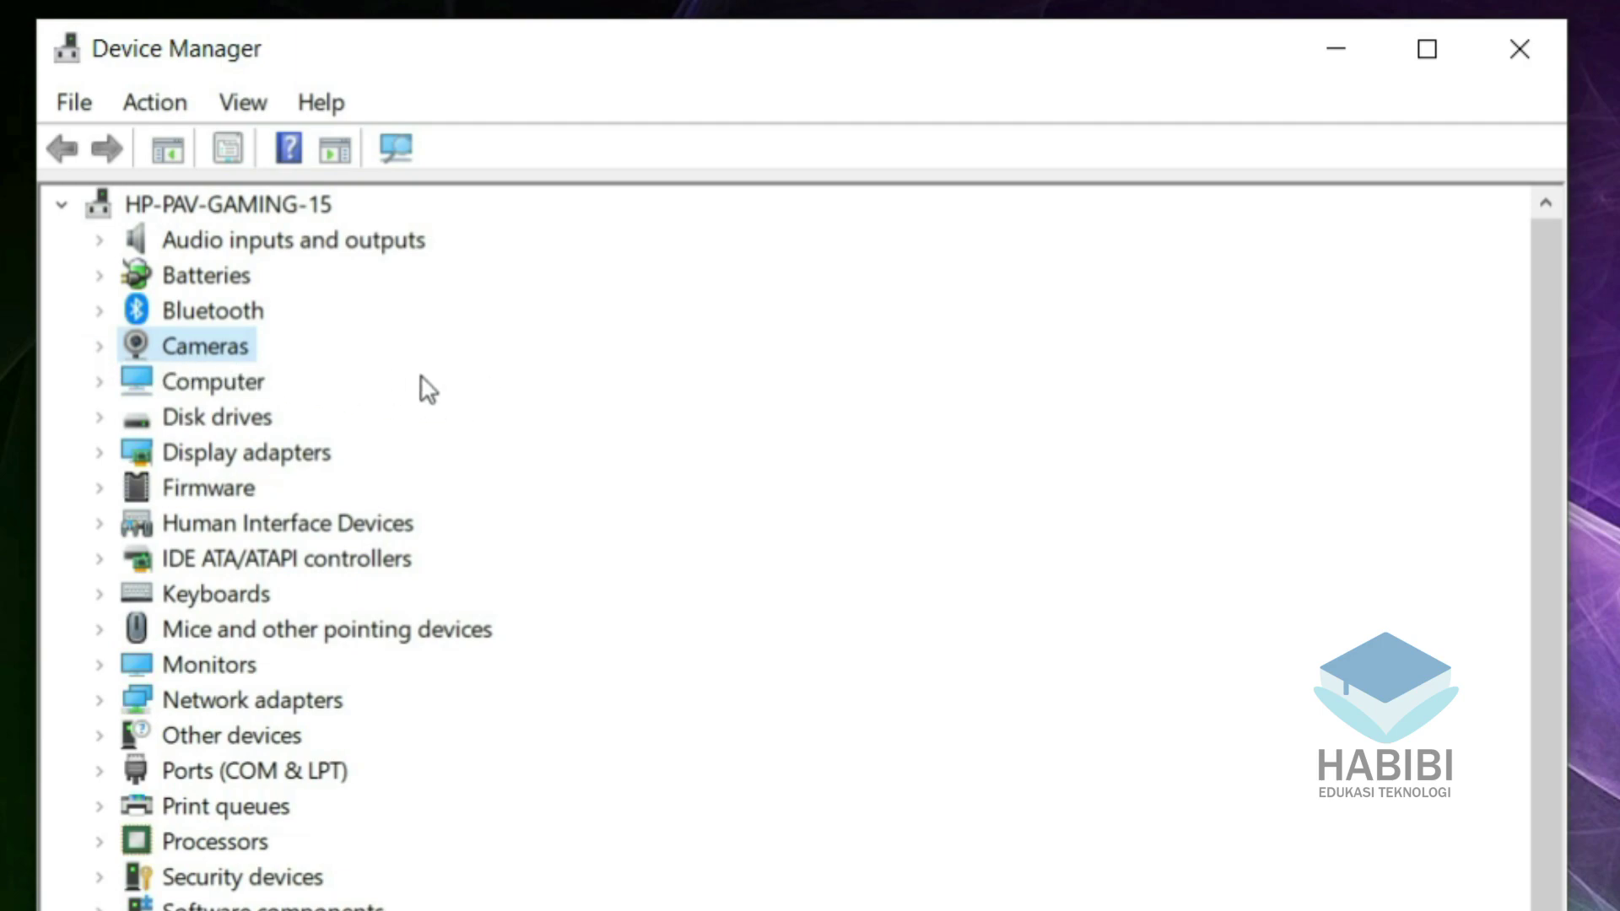
pyautogui.click(99, 346)
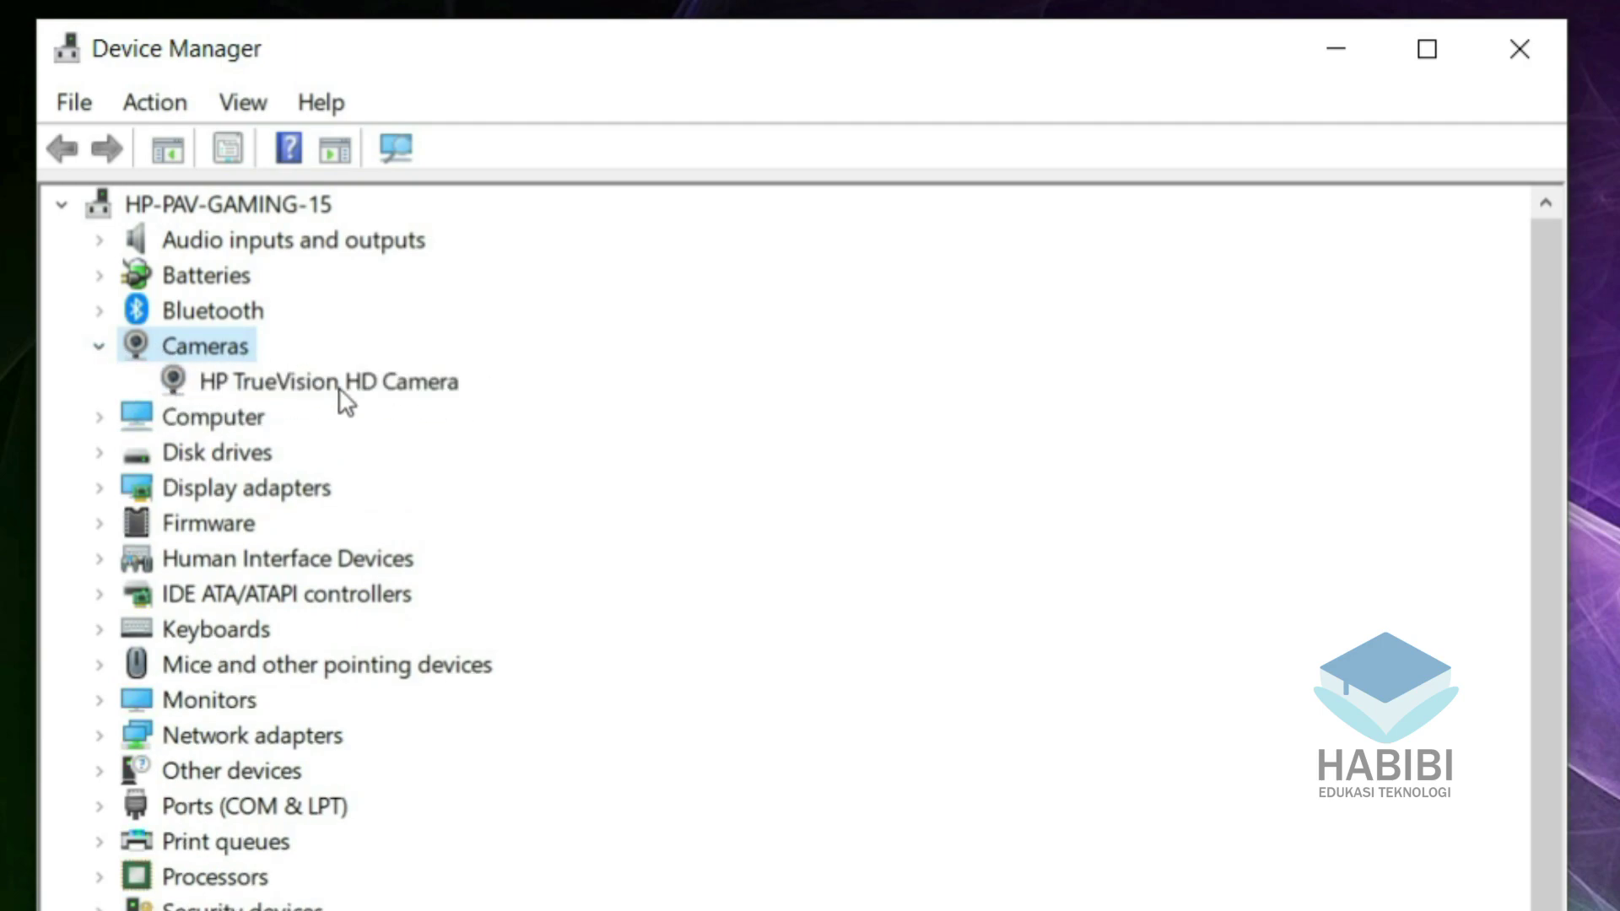
# View the device actions available for the HP TrueVision HD Camera, dismiss them and minimize Device Manager
pyautogui.click(314, 388)
pyautogui.rightClick(317, 389)
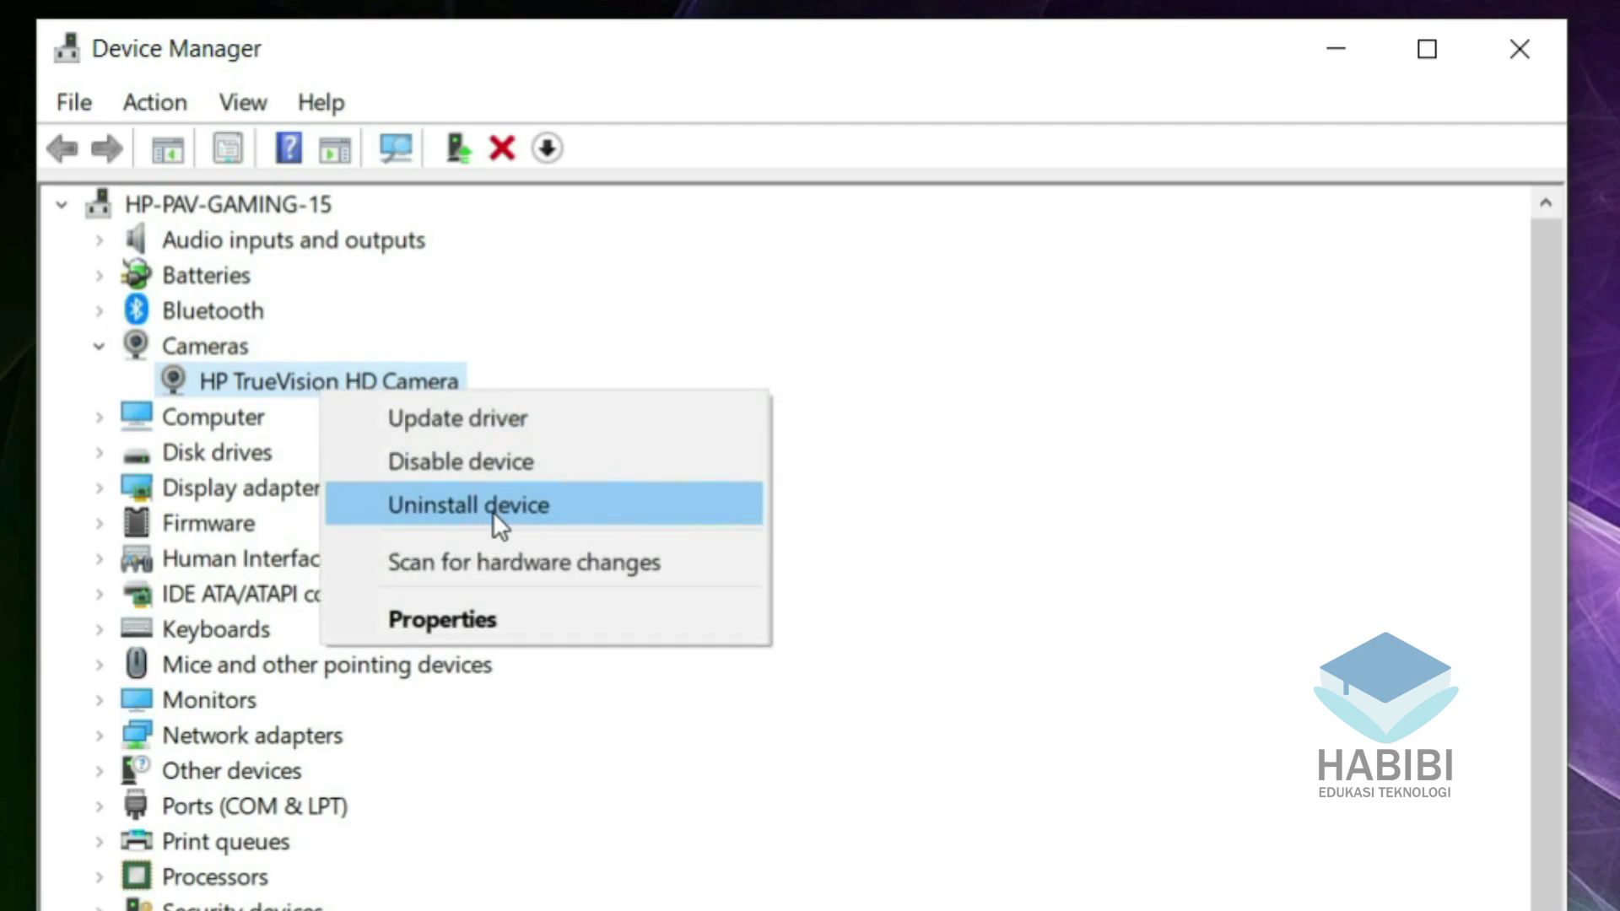
pyautogui.click(960, 510)
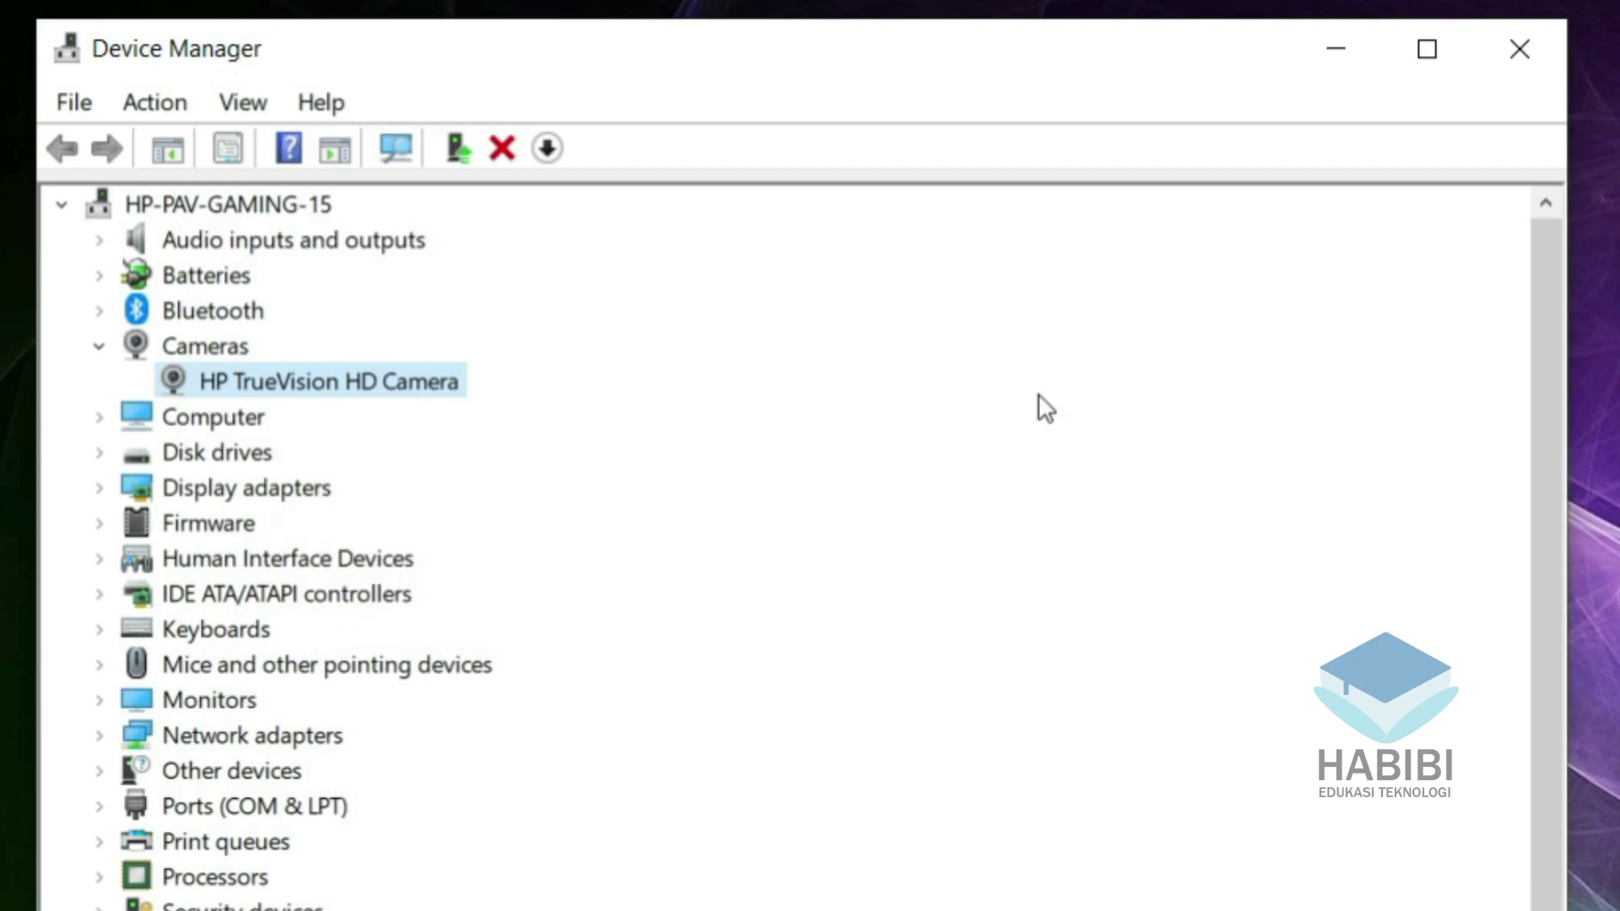
pyautogui.click(1183, 49)
# Search Windows for "camera" and open the Camera app again
pyautogui.click(640, 888)
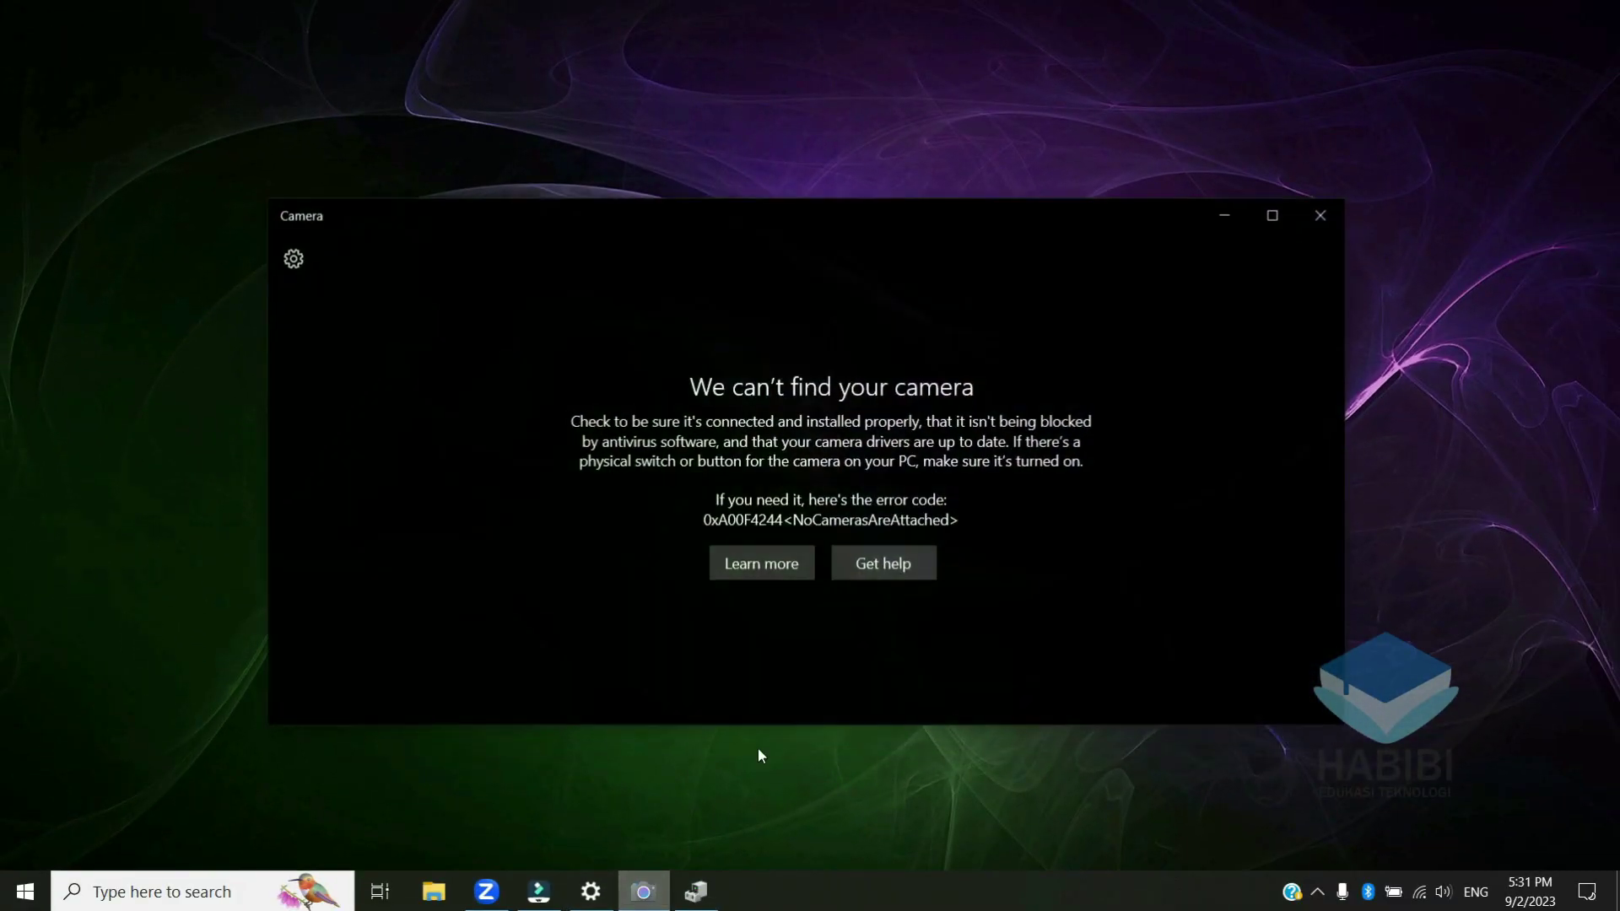
pyautogui.press('super')
pyautogui.write('cam')
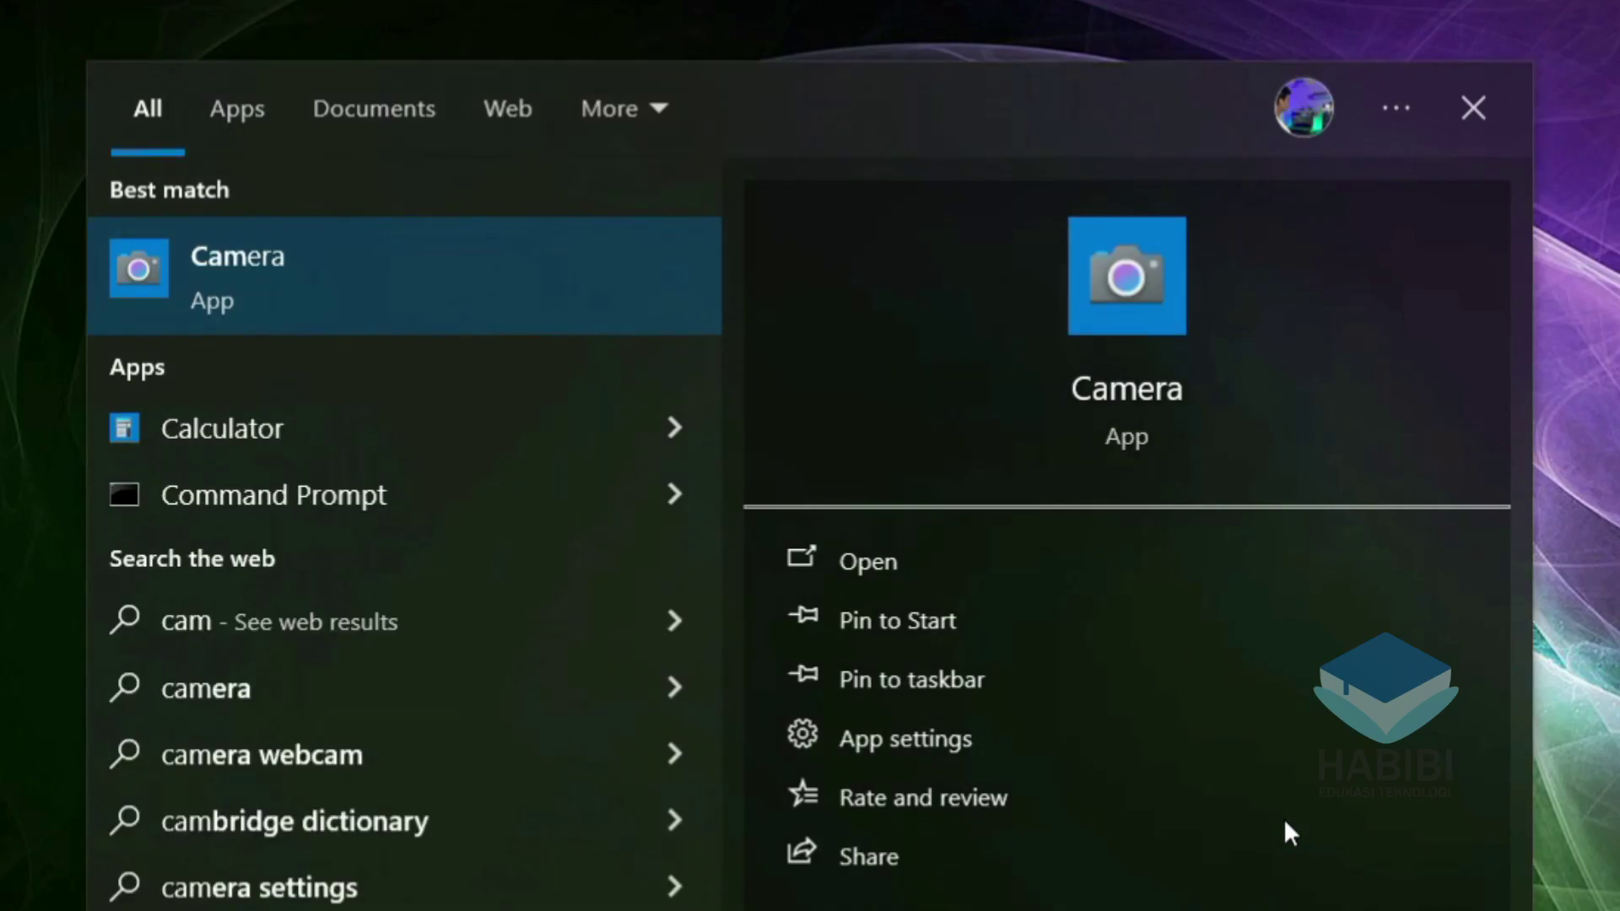
pyautogui.write('era')
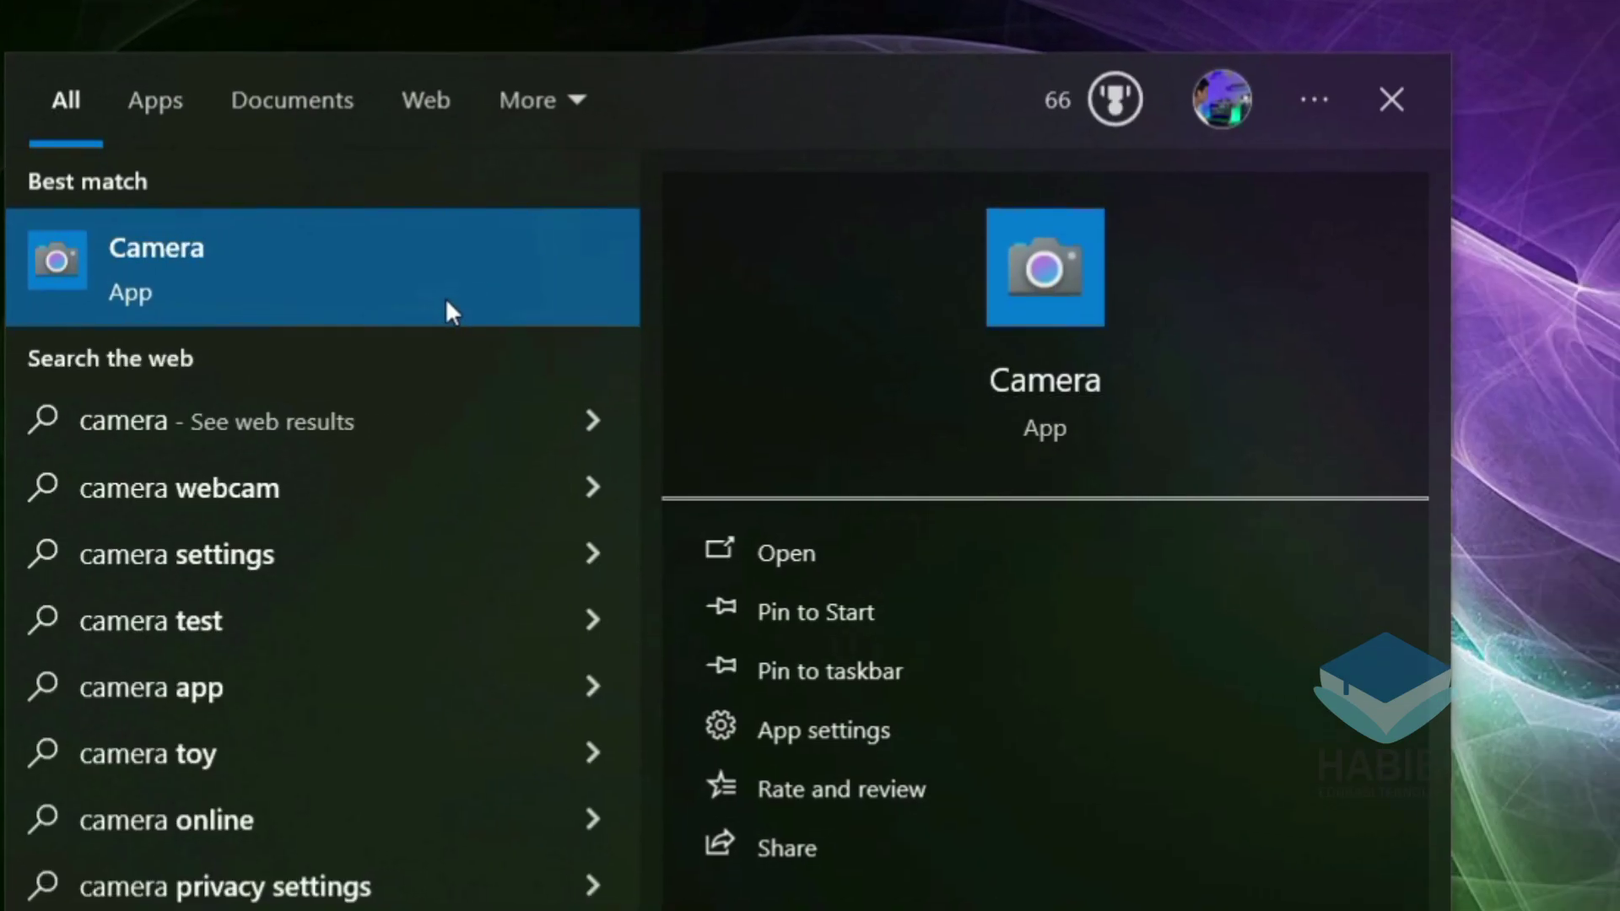
pyautogui.click(446, 303)
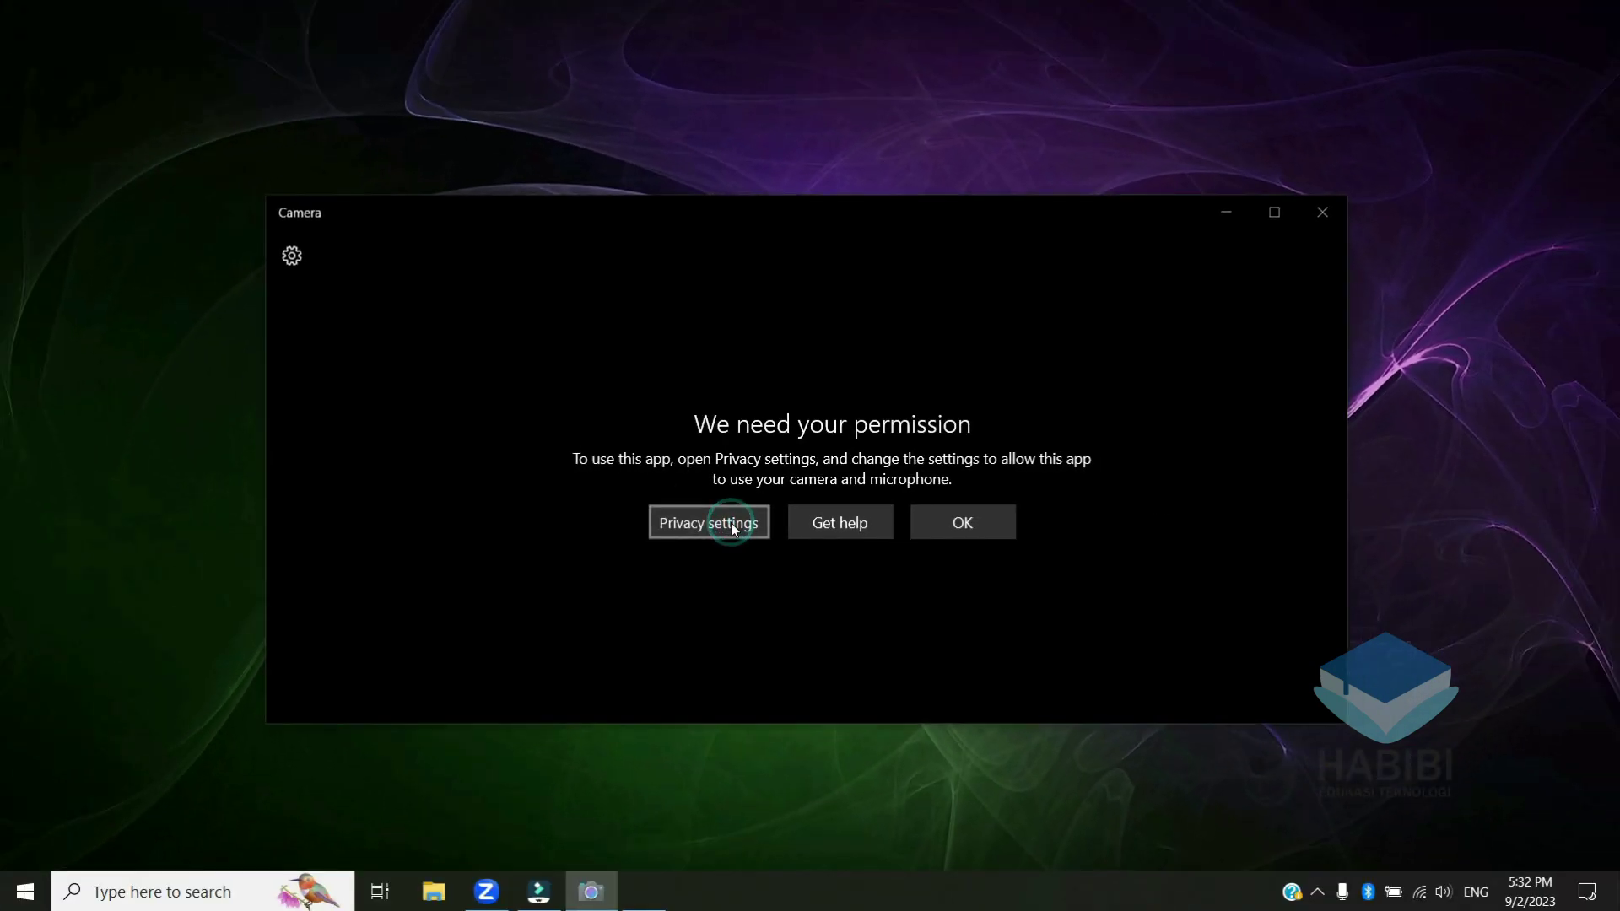
# Open the privacy settings from the Camera app, allow apps to access the camera, and dismiss the app's permission request
pyautogui.click(688, 570)
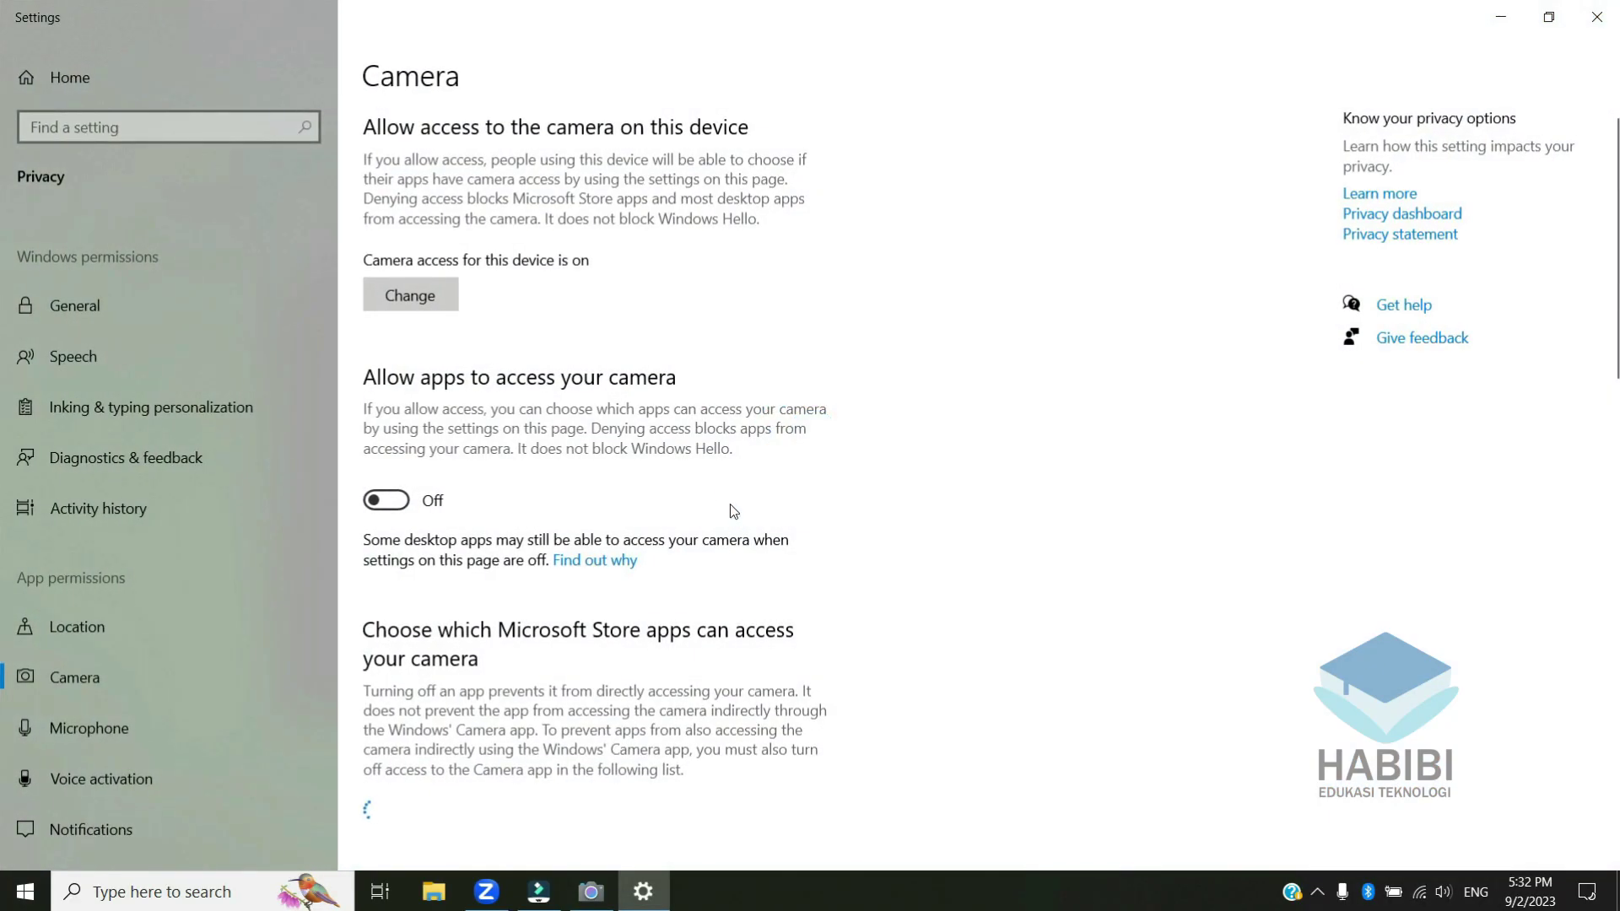
pyautogui.click(404, 504)
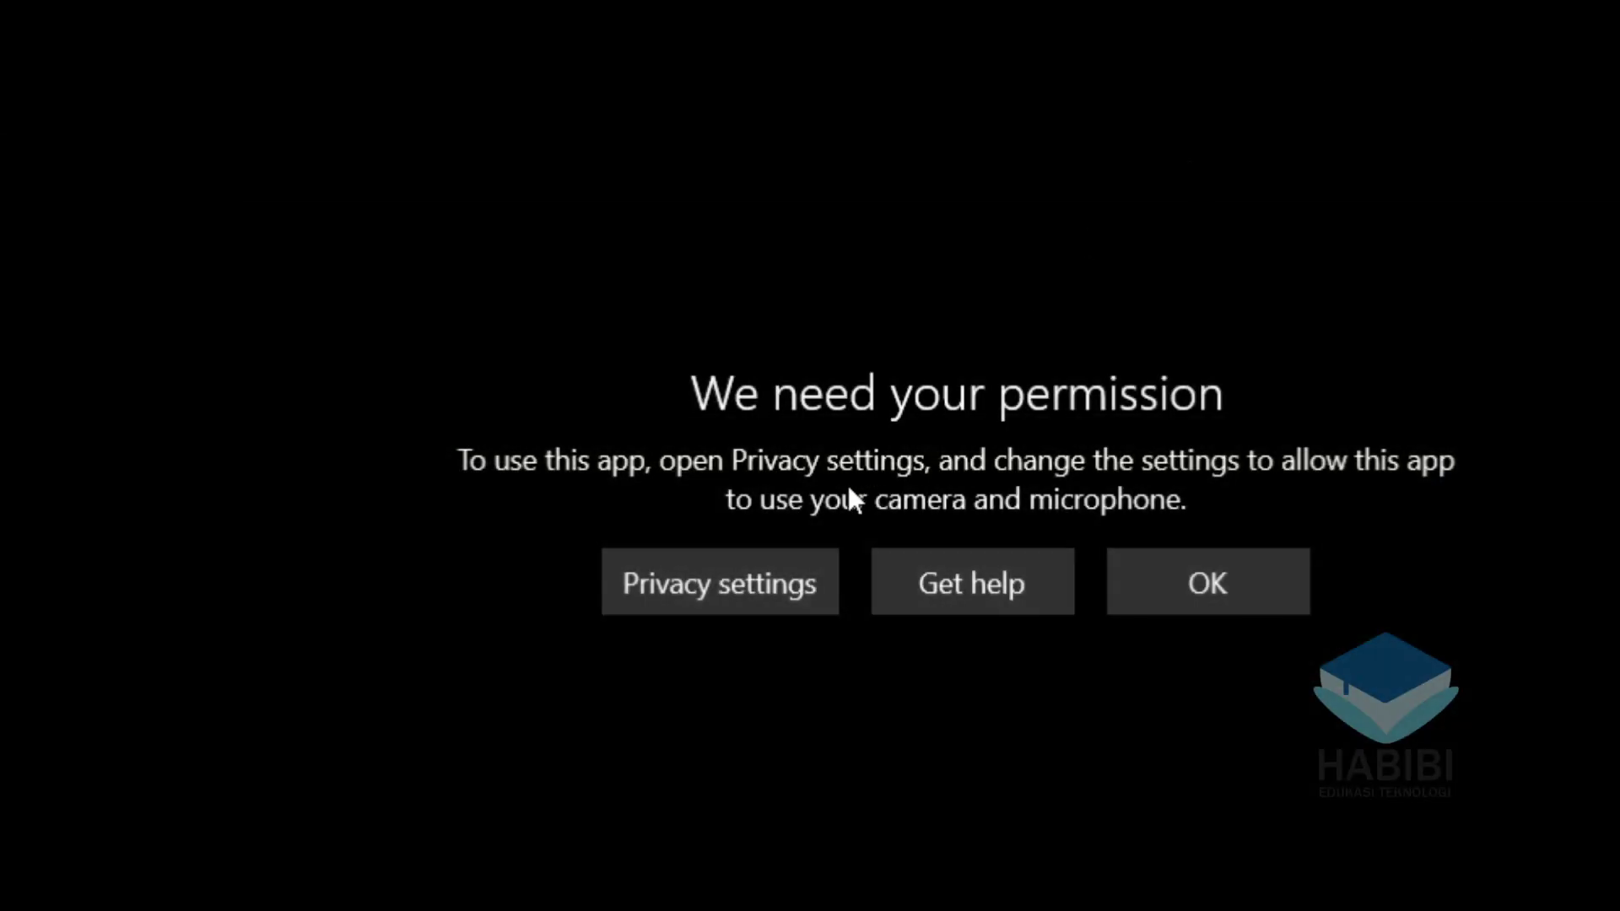
pyautogui.click(1219, 589)
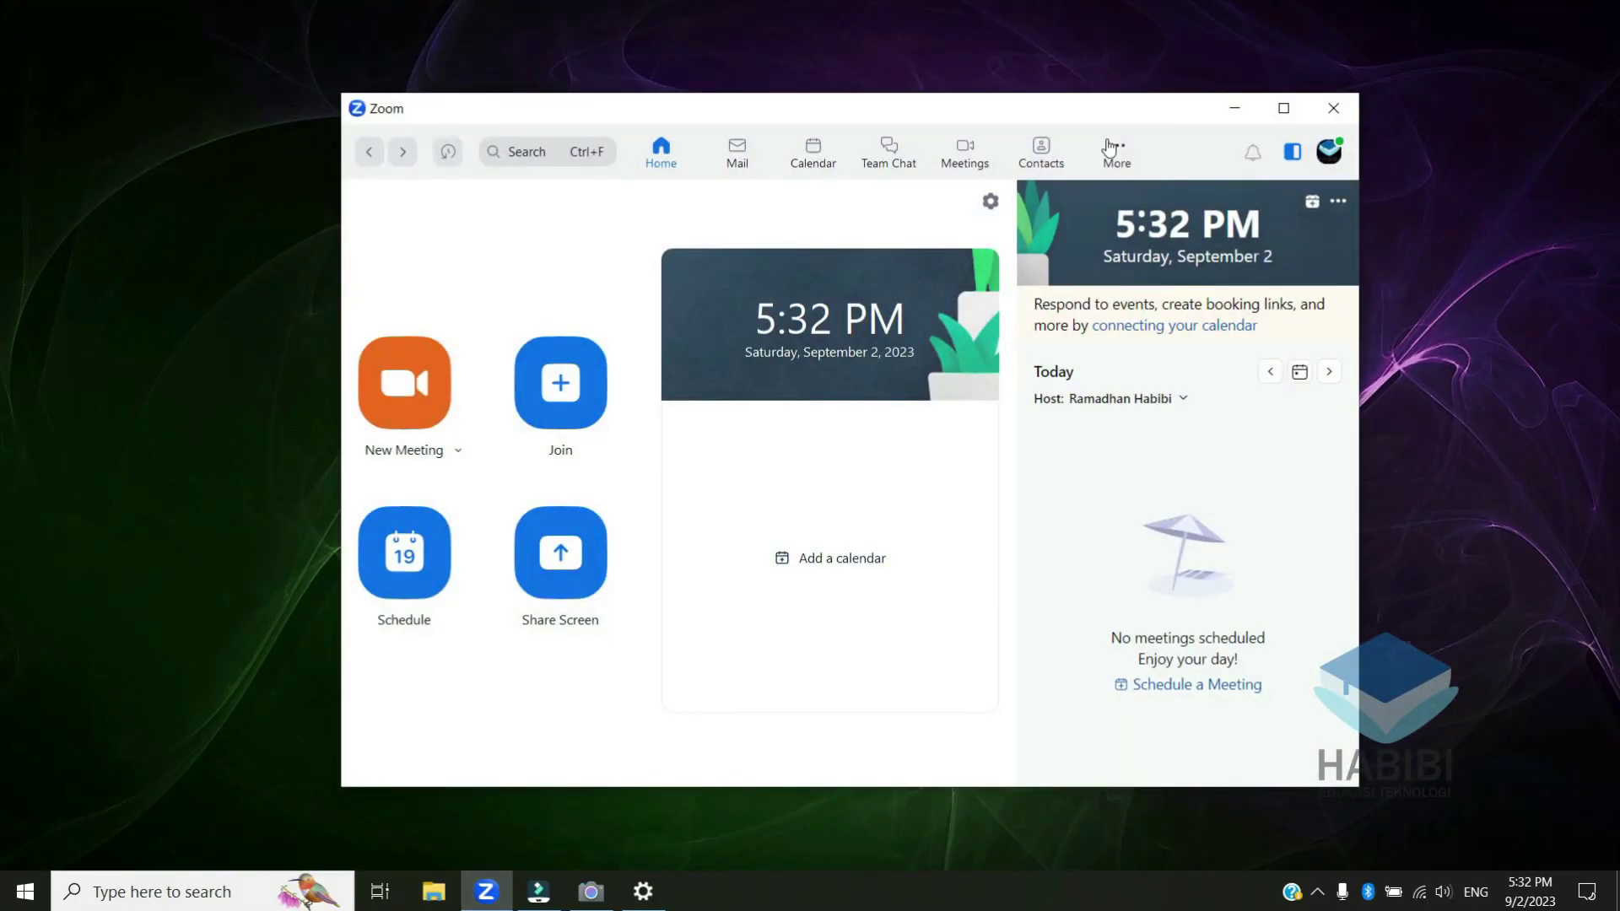
# Check the preview and the list of selectable cameras in Zoom's video settings
pyautogui.click(1331, 156)
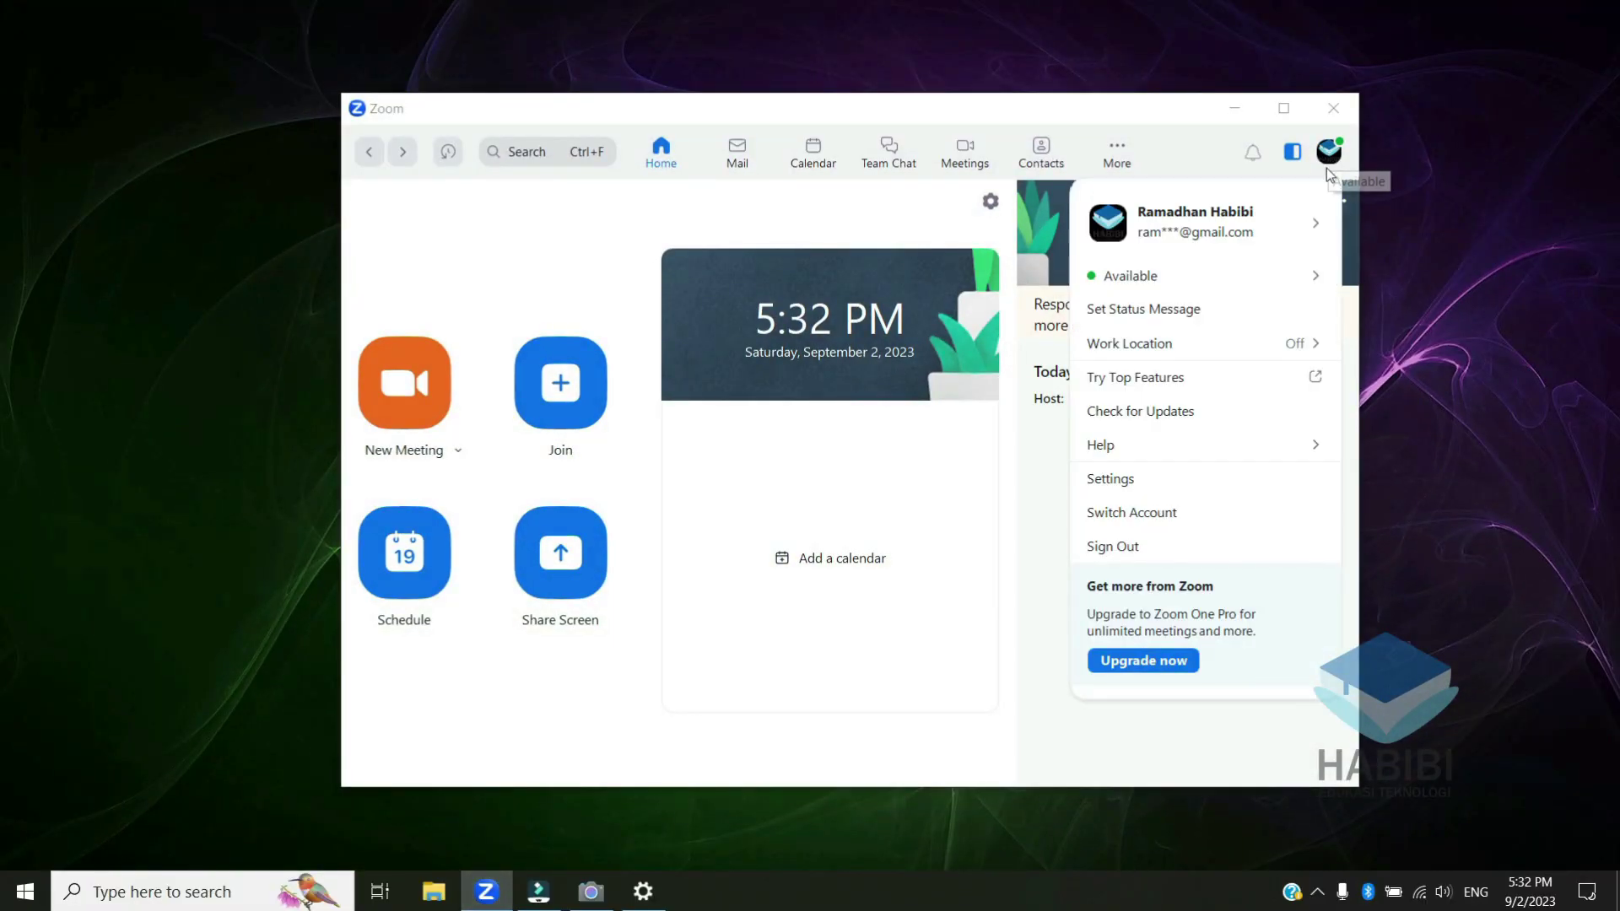
pyautogui.click(1138, 488)
pyautogui.click(466, 234)
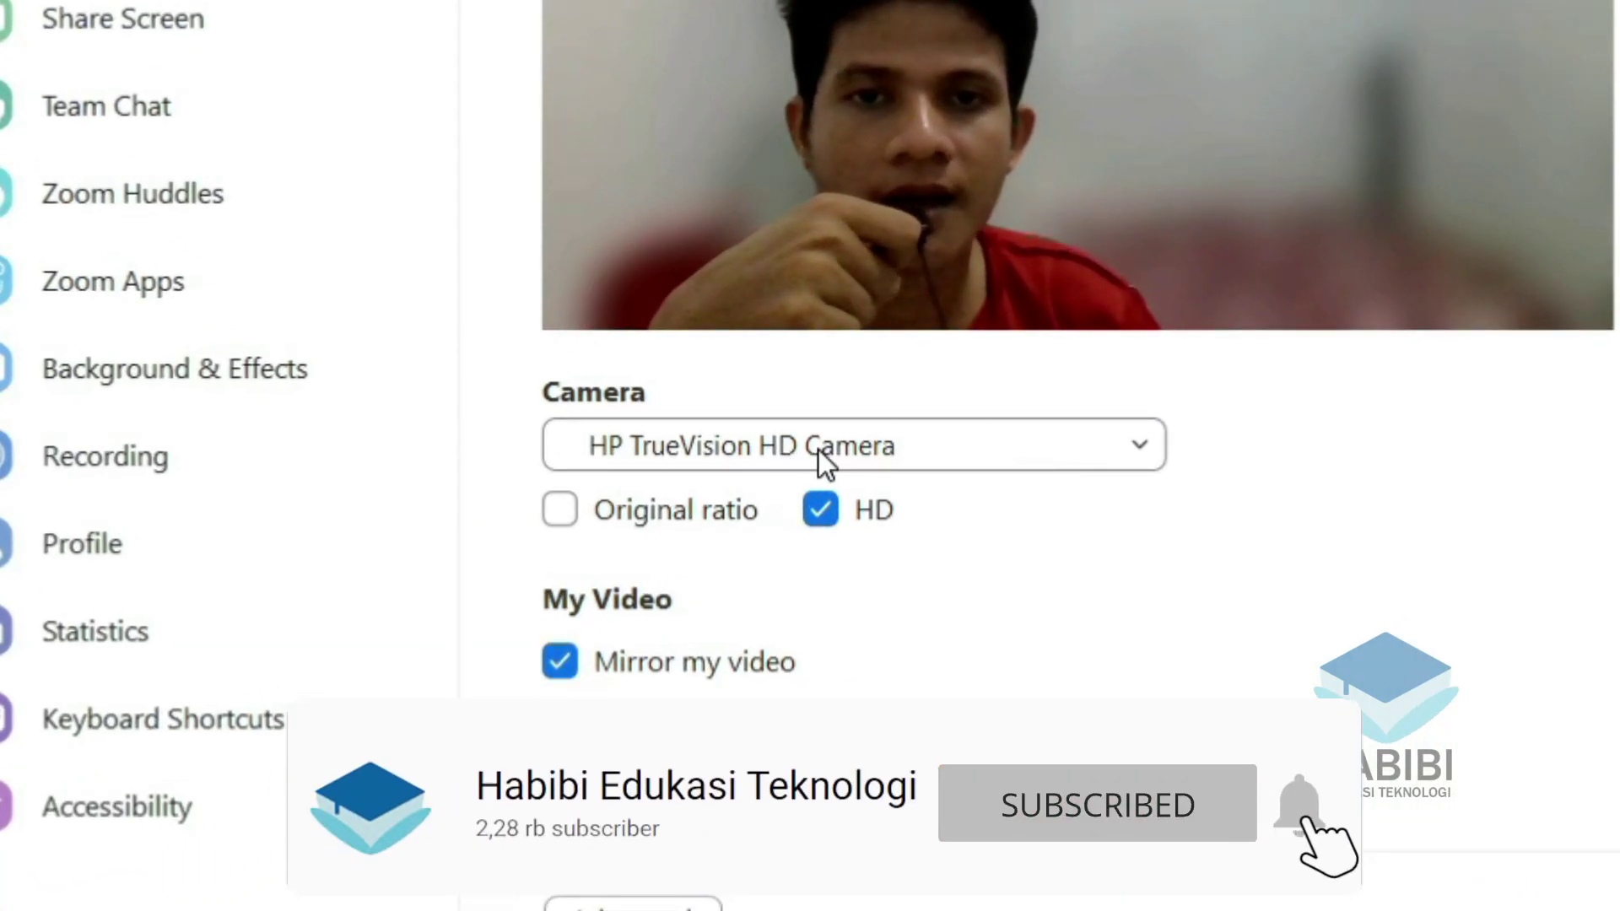
pyautogui.click(937, 452)
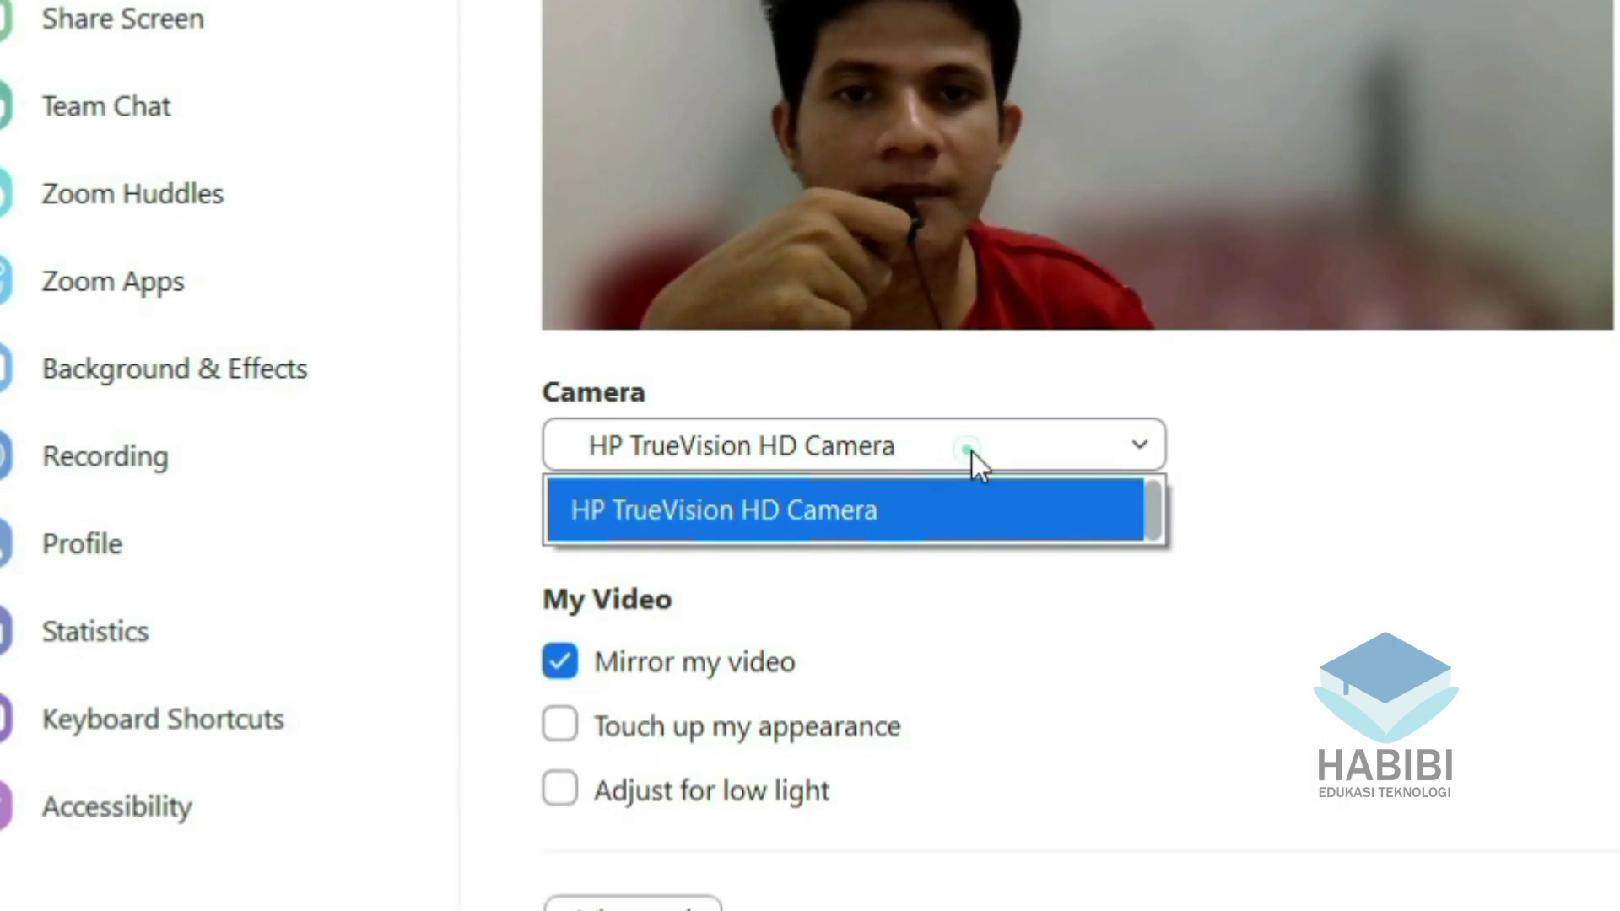
pyautogui.click(1350, 462)
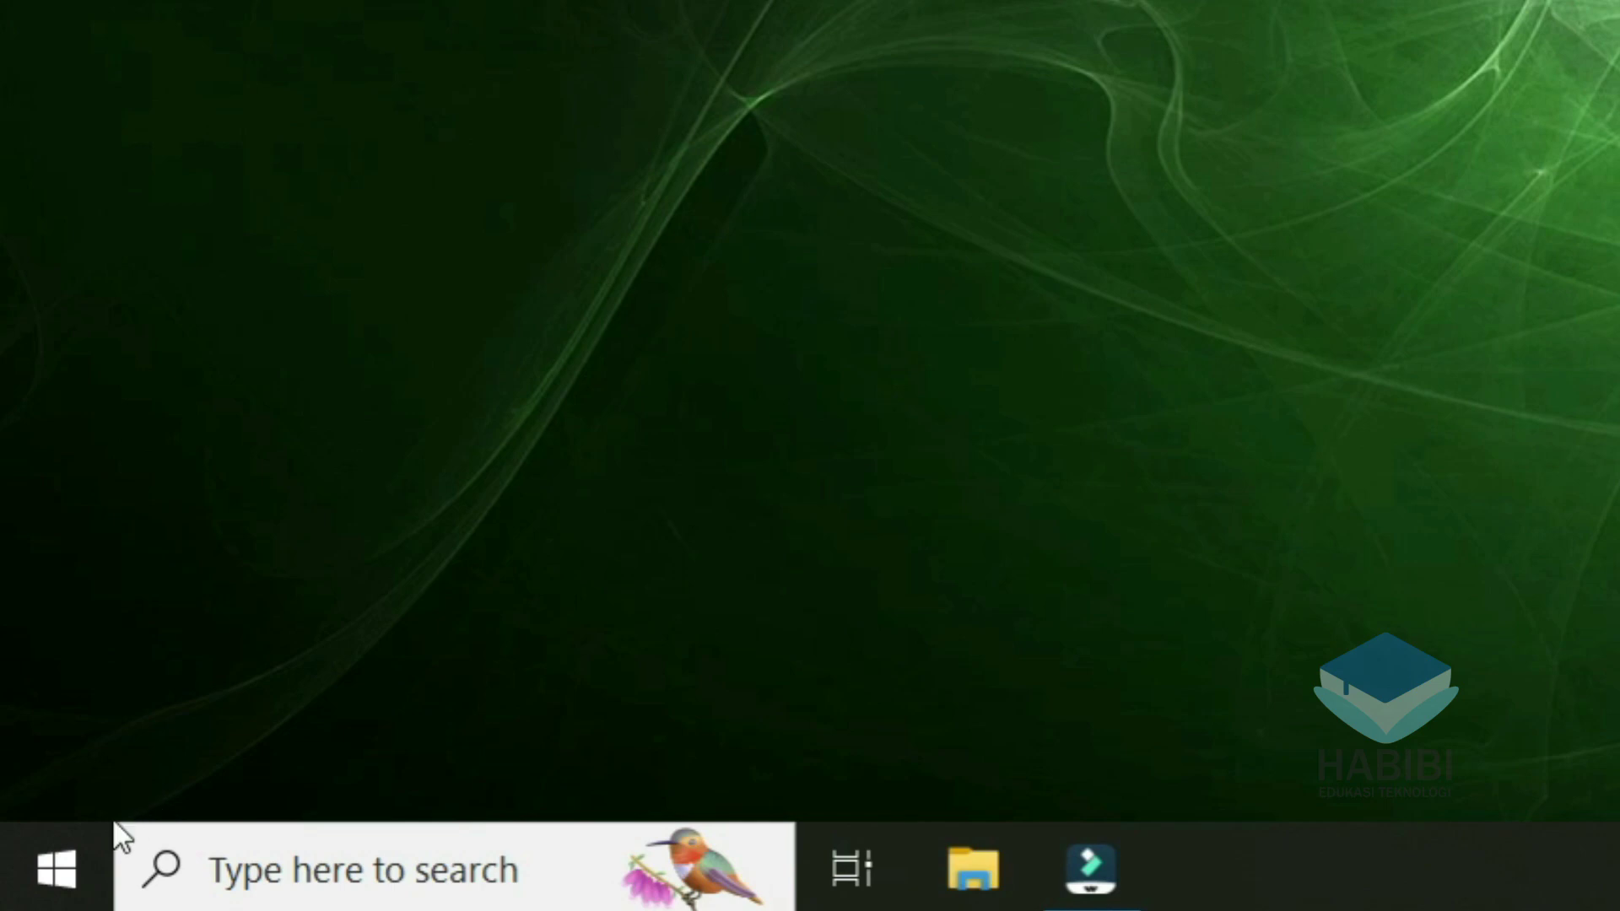
# Uninstall the HP TrueVision HD Camera device from the Cameras category in Device Manager
pyautogui.rightClick(79, 852)
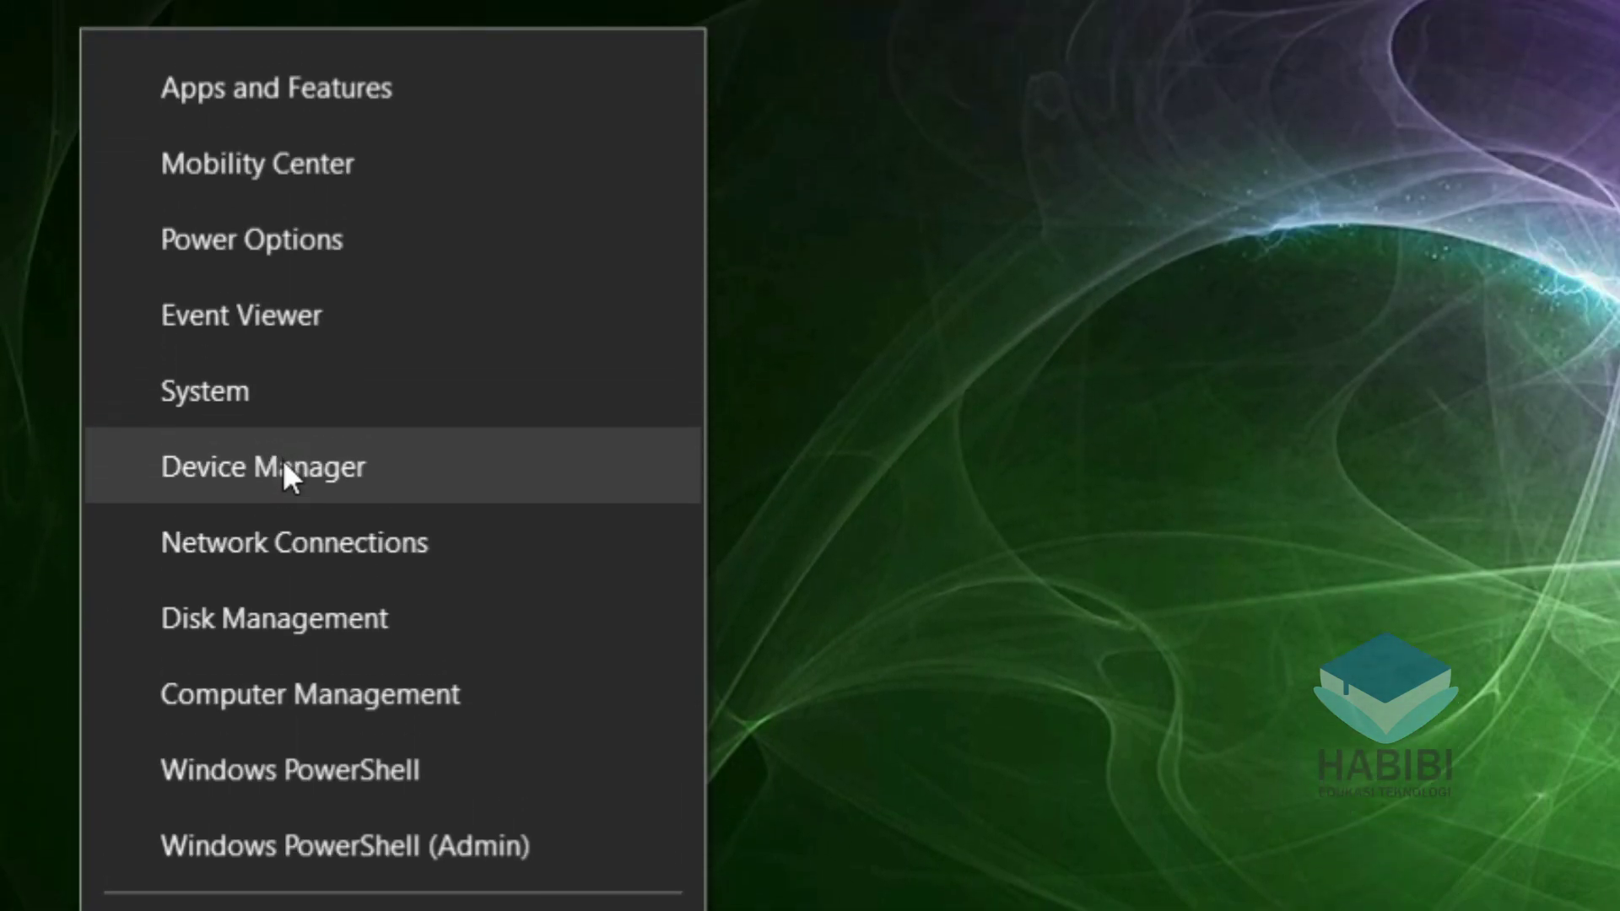
pyautogui.click(289, 463)
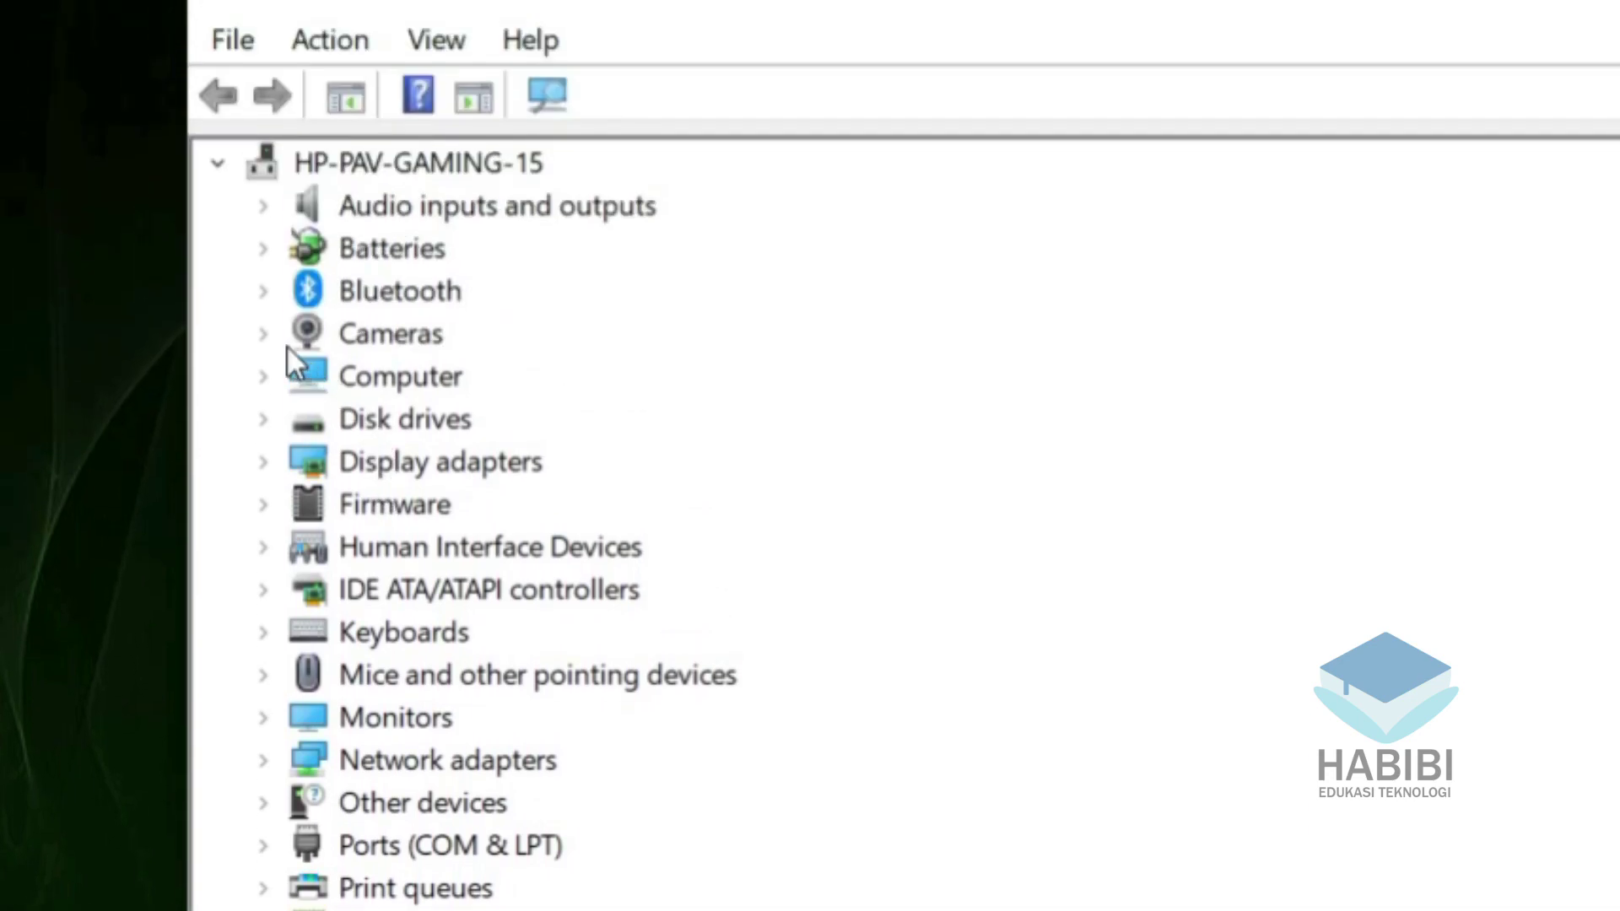
pyautogui.click(263, 331)
pyautogui.rightClick(540, 494)
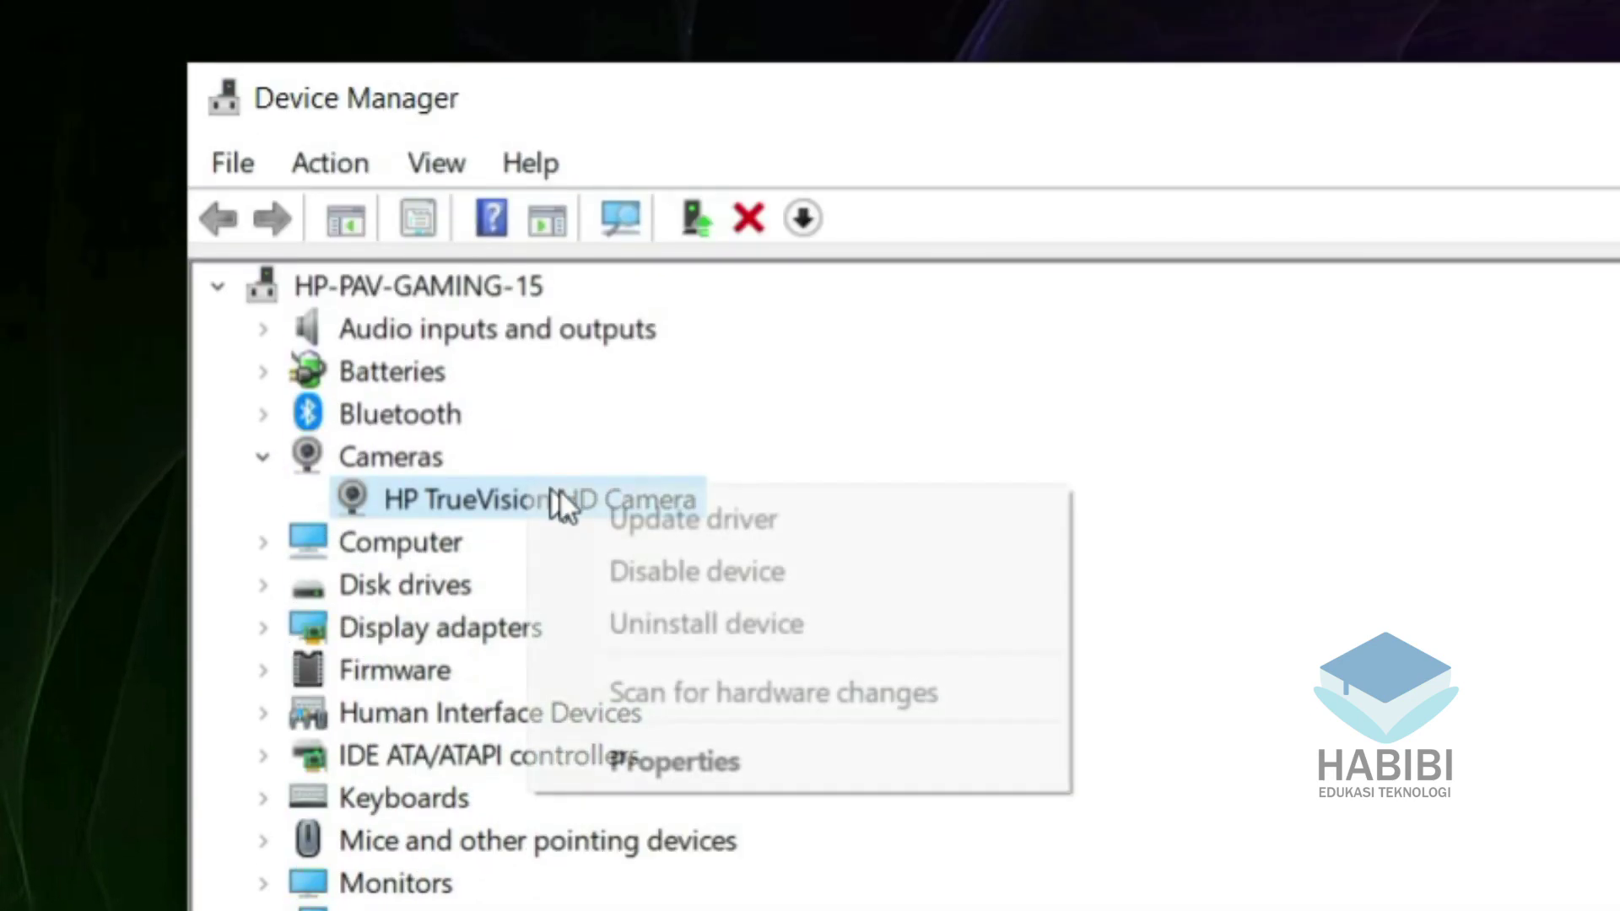
pyautogui.click(766, 635)
pyautogui.click(934, 633)
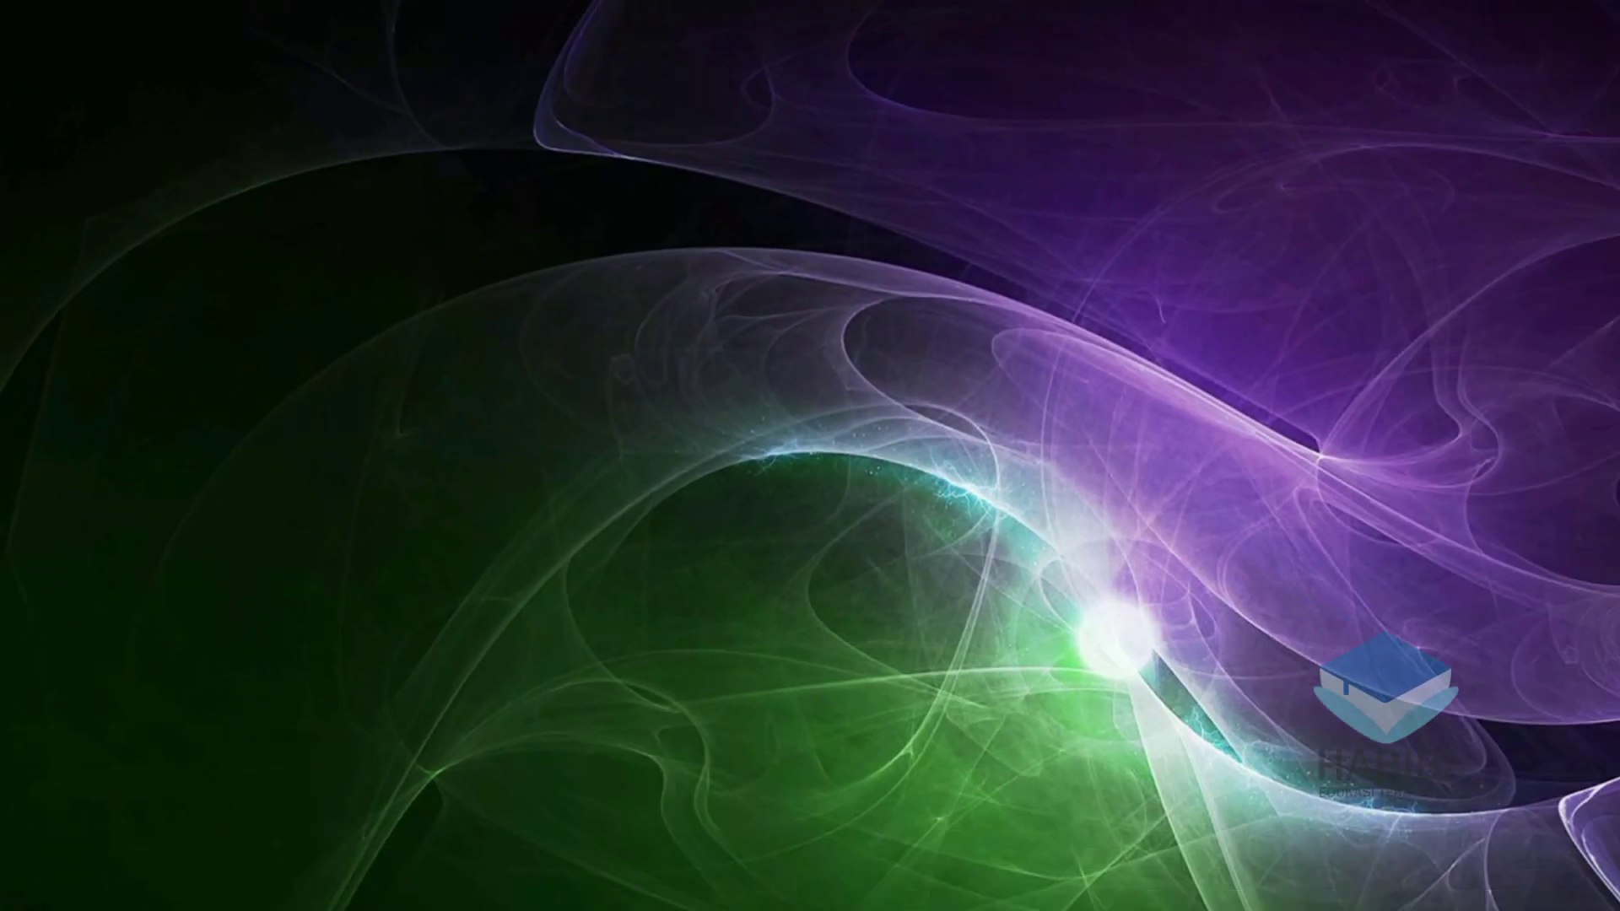
# Restart the computer
pyautogui.click(26, 892)
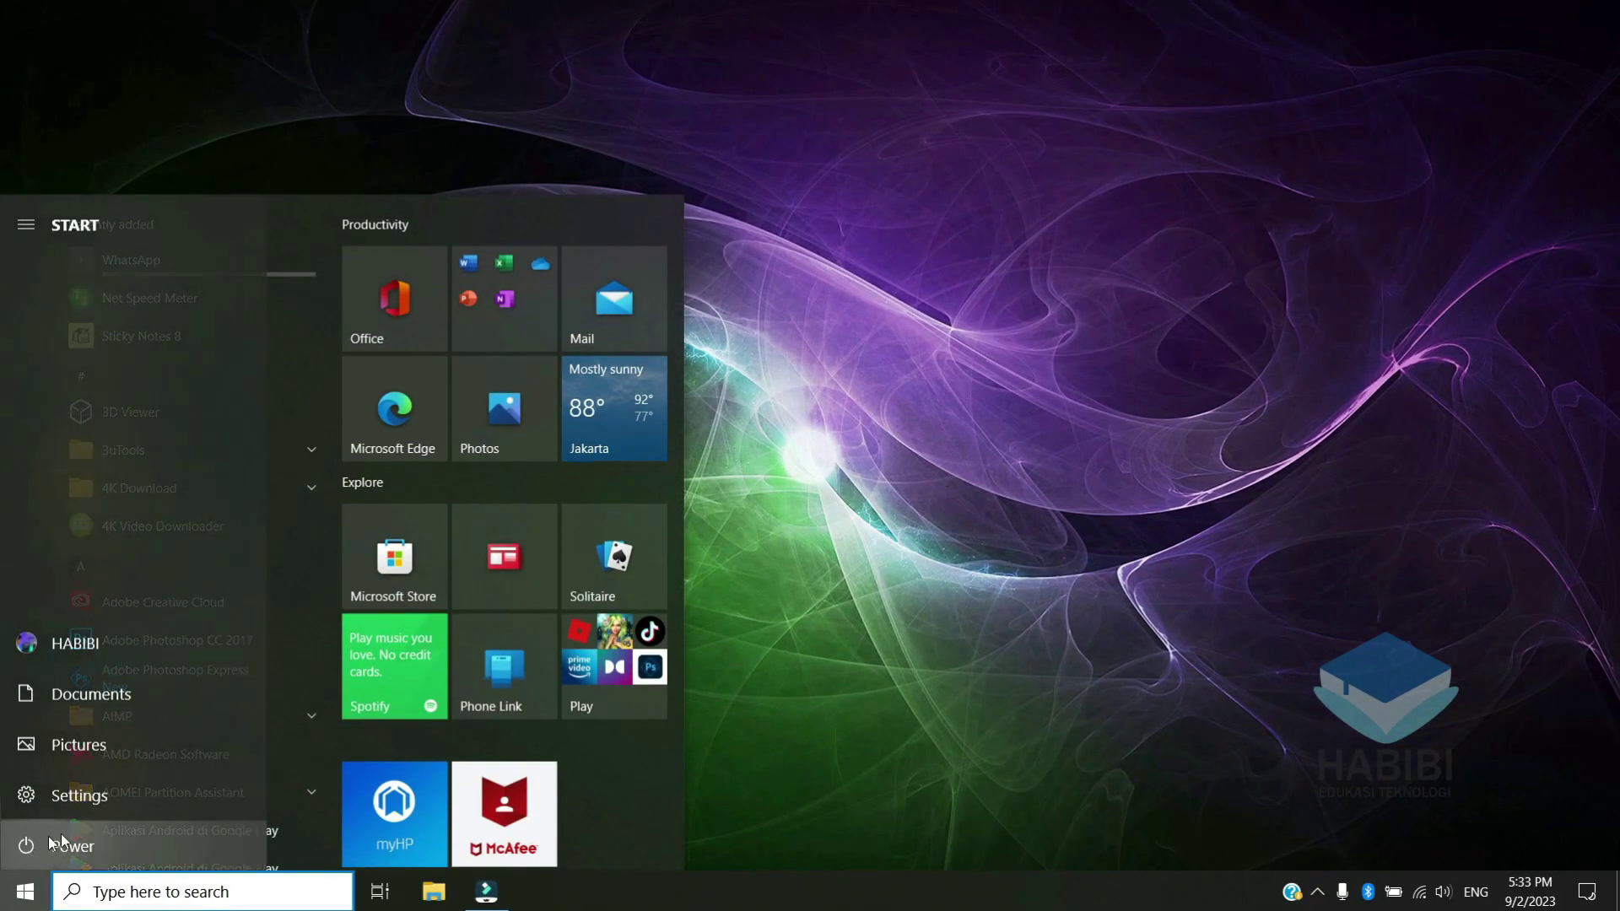
pyautogui.click(89, 847)
pyautogui.click(101, 797)
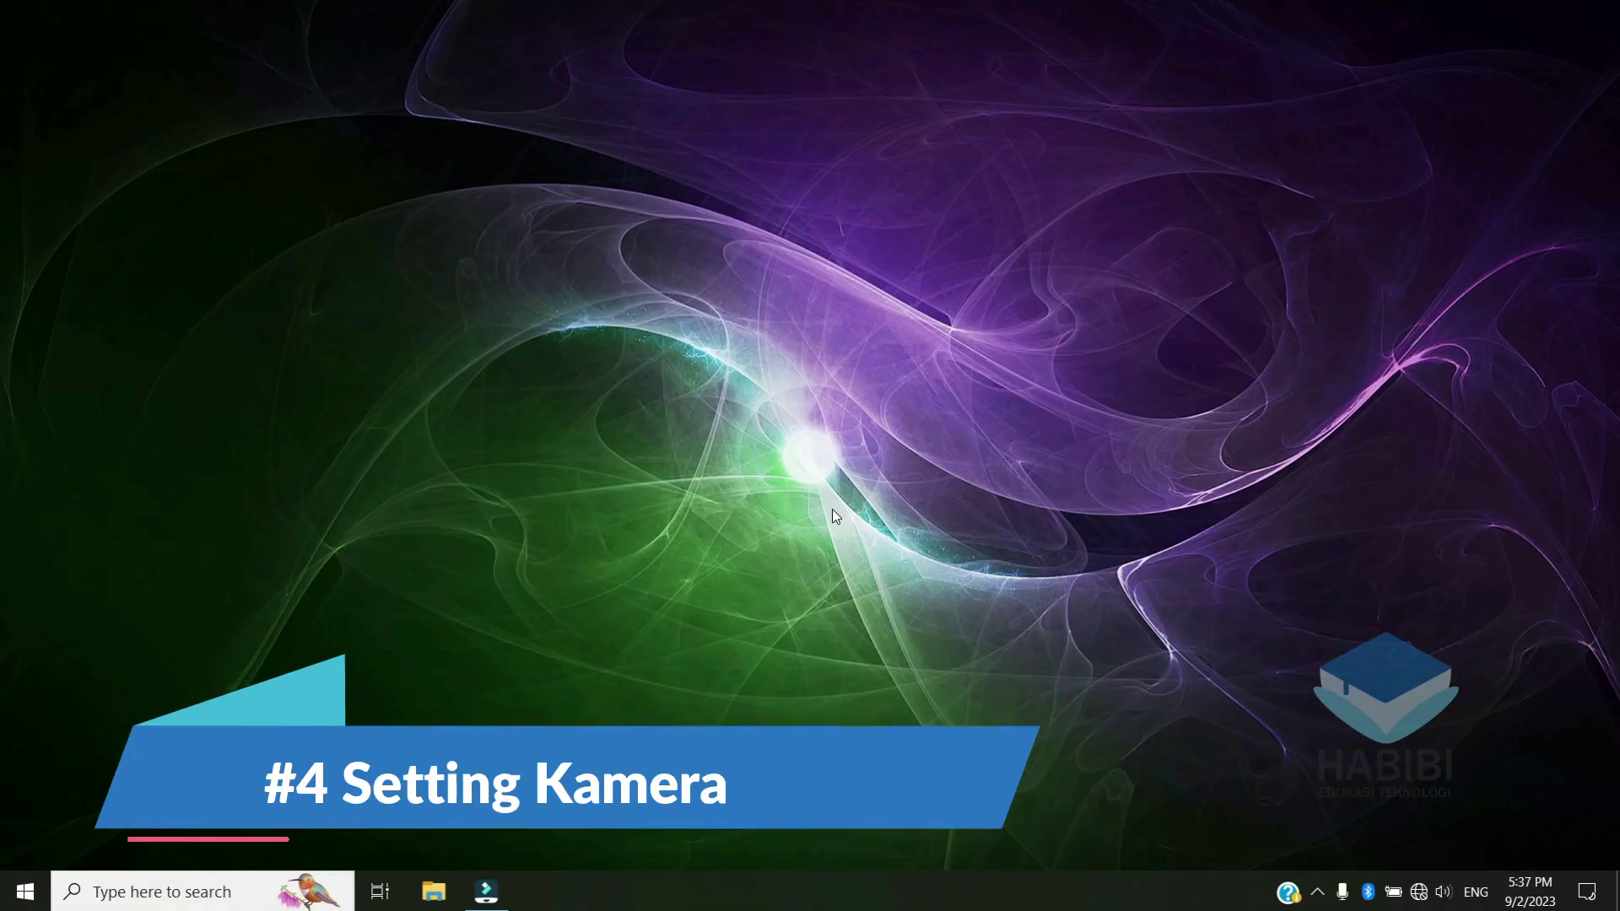
# Search Windows for "camera" and open the Camera app's settings page
pyautogui.press('super')
pyautogui.write('cam')
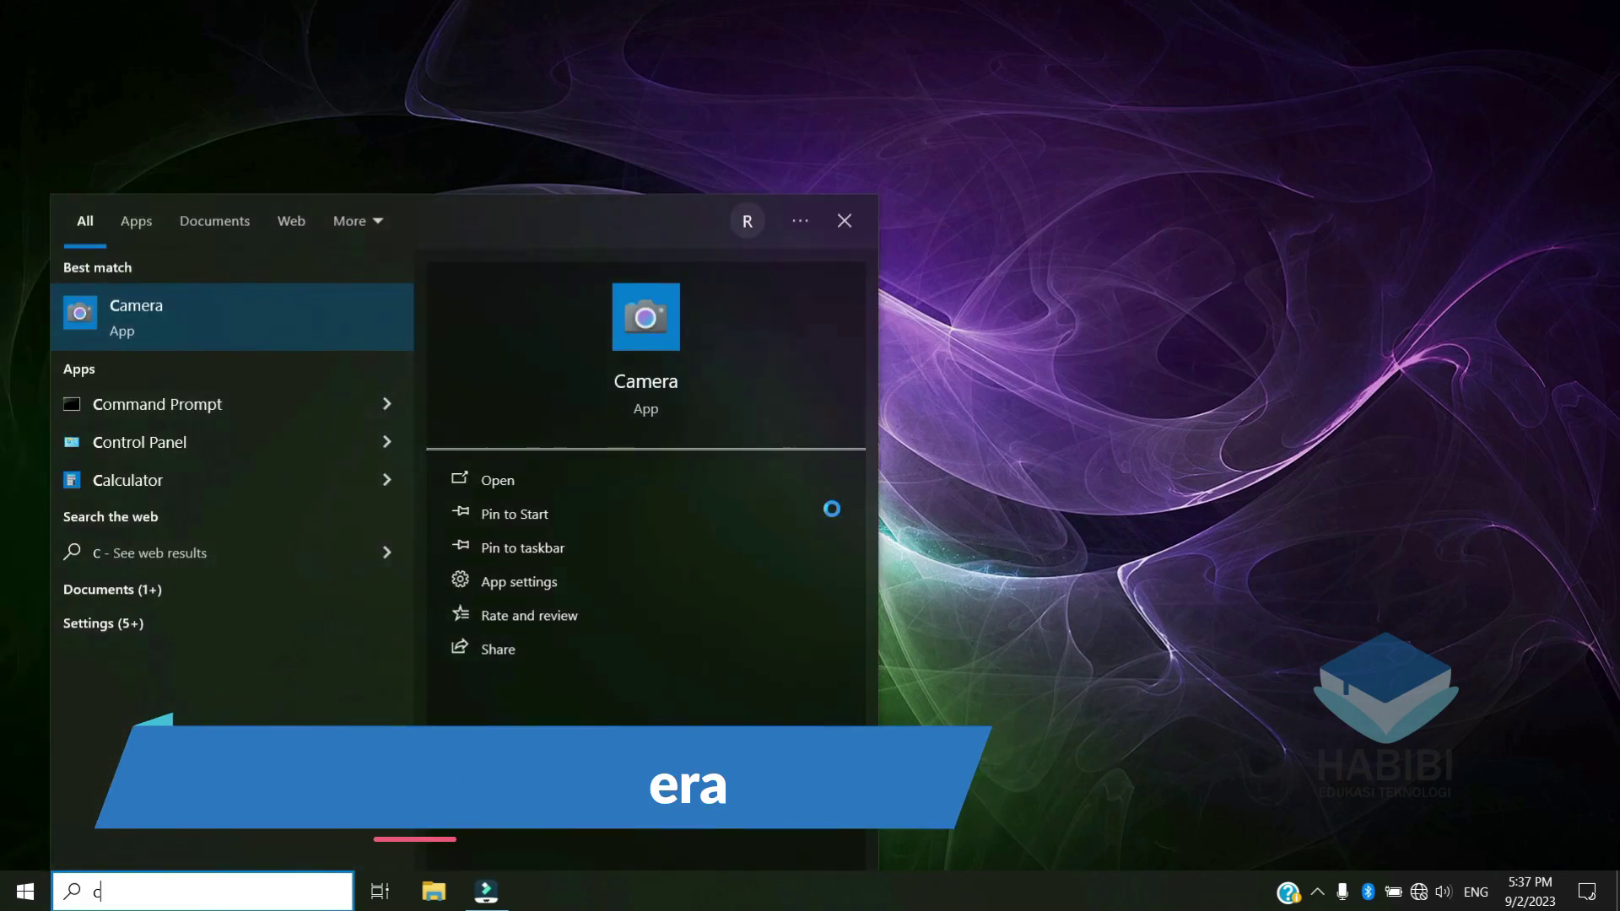
pyautogui.write('e')
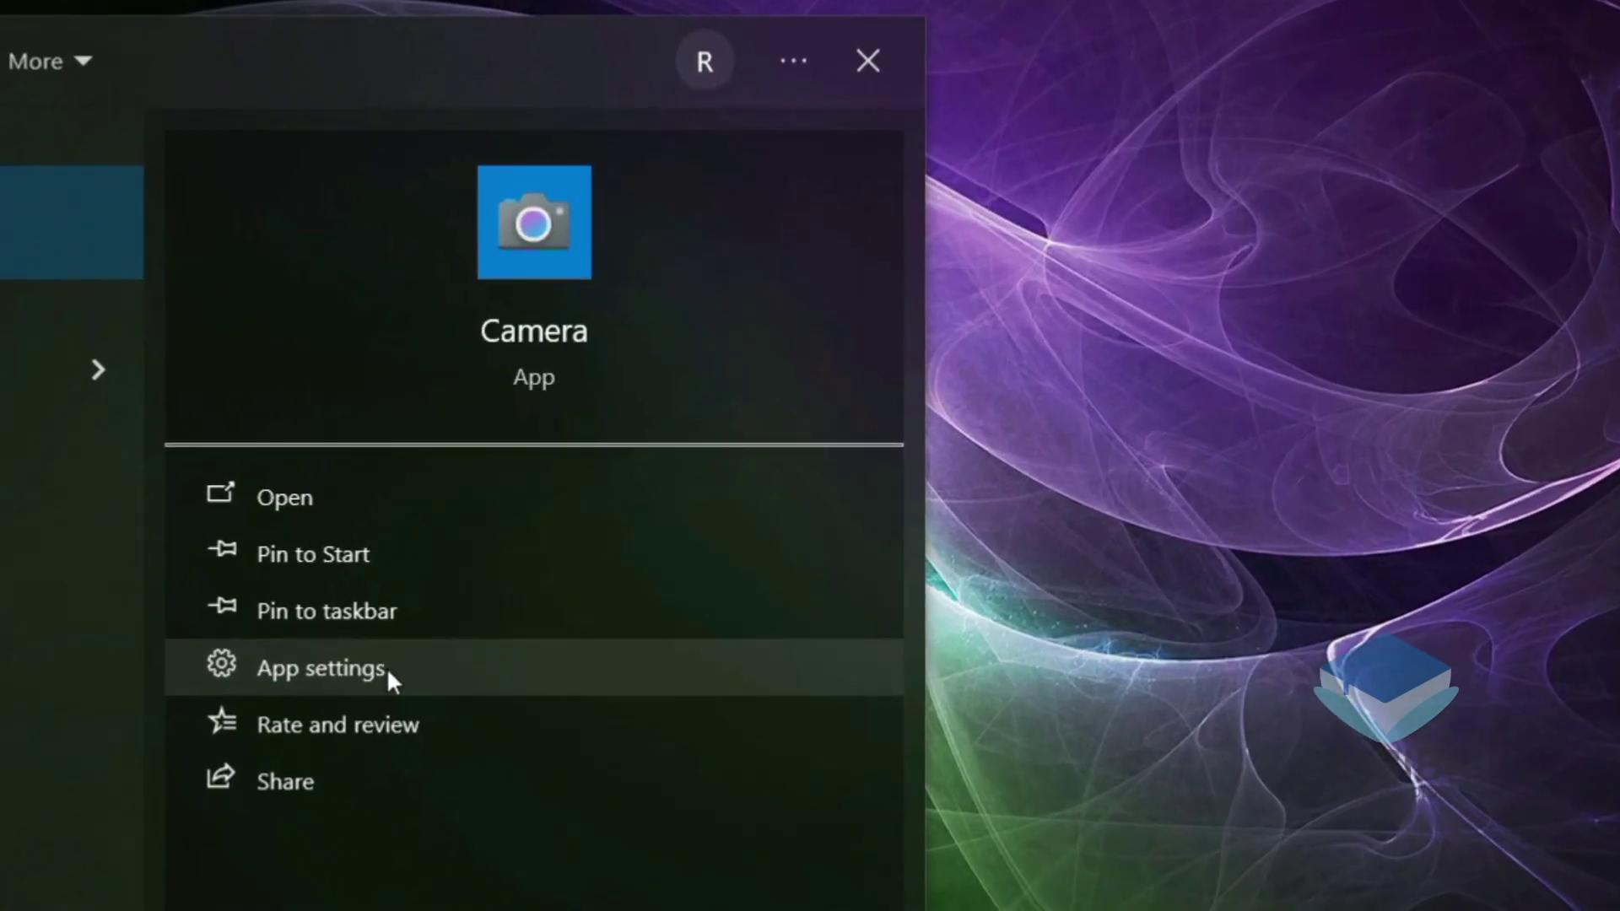
pyautogui.click(553, 583)
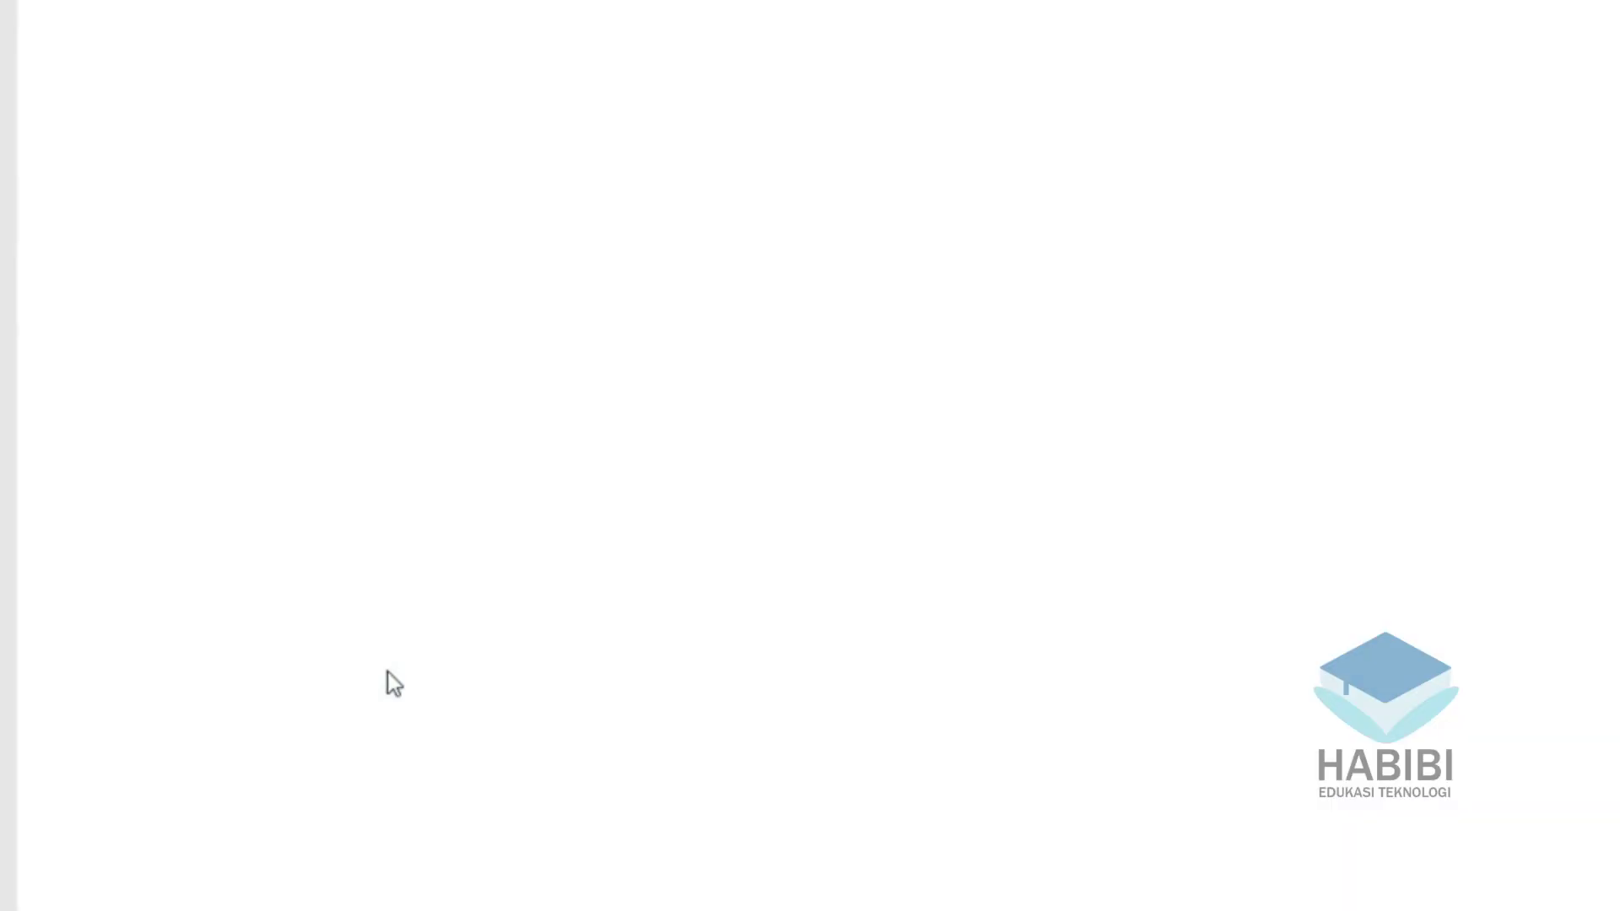
# Reset the Camera app, confirming the deletion of its data, and terminate the app and its related processes
pyautogui.scroll(-10, 376, 807)
pyautogui.scroll(-5, 365, 792)
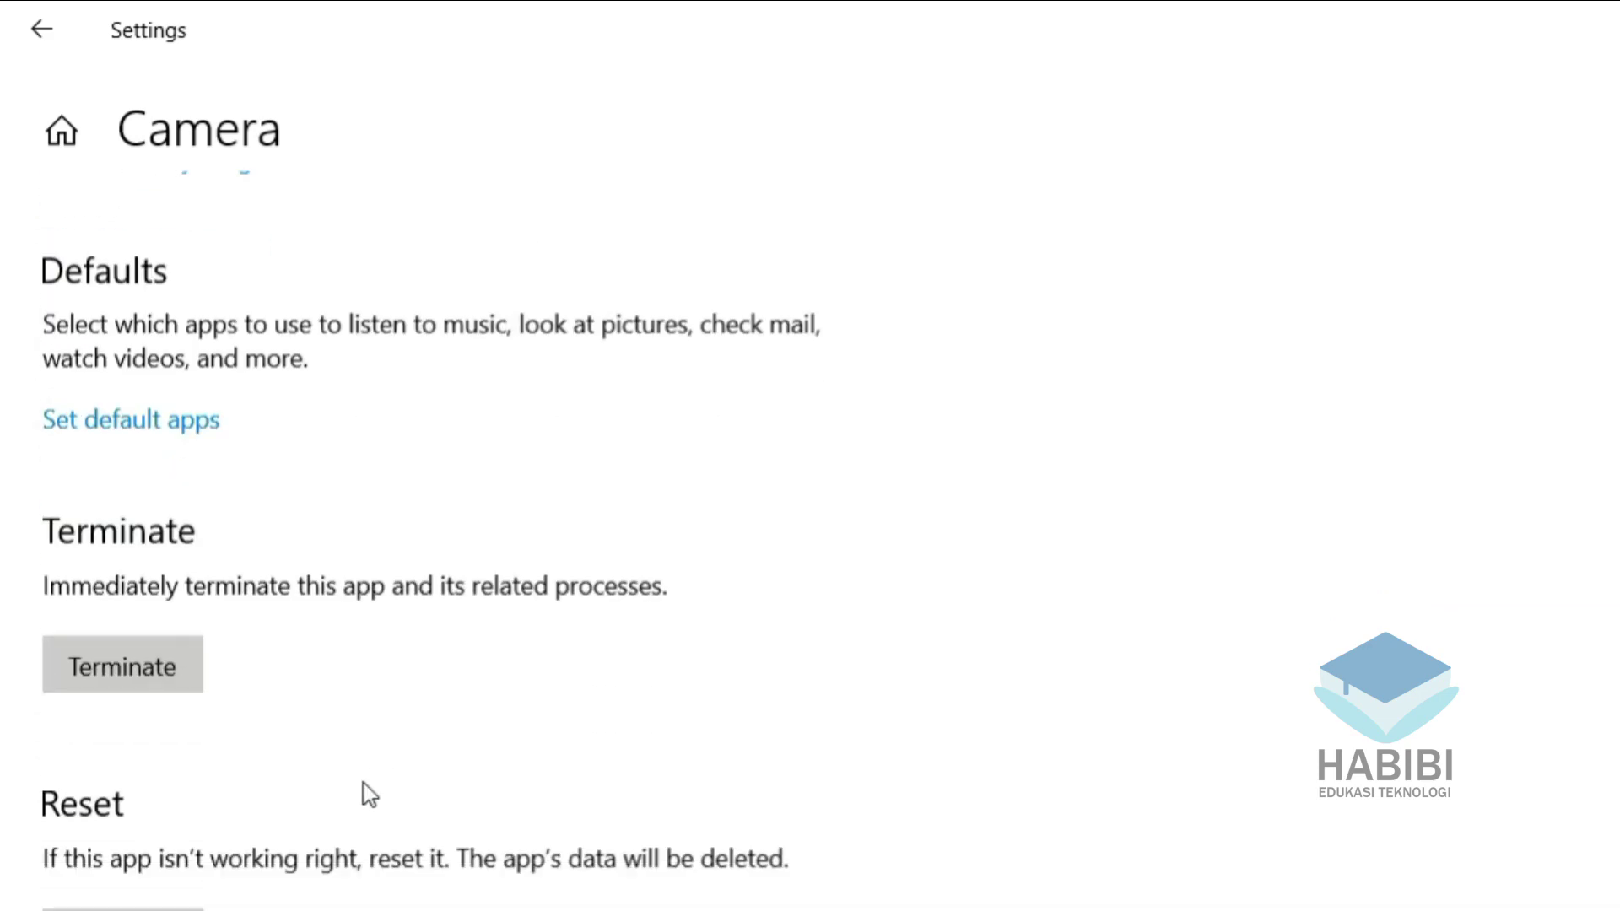
pyautogui.click(160, 749)
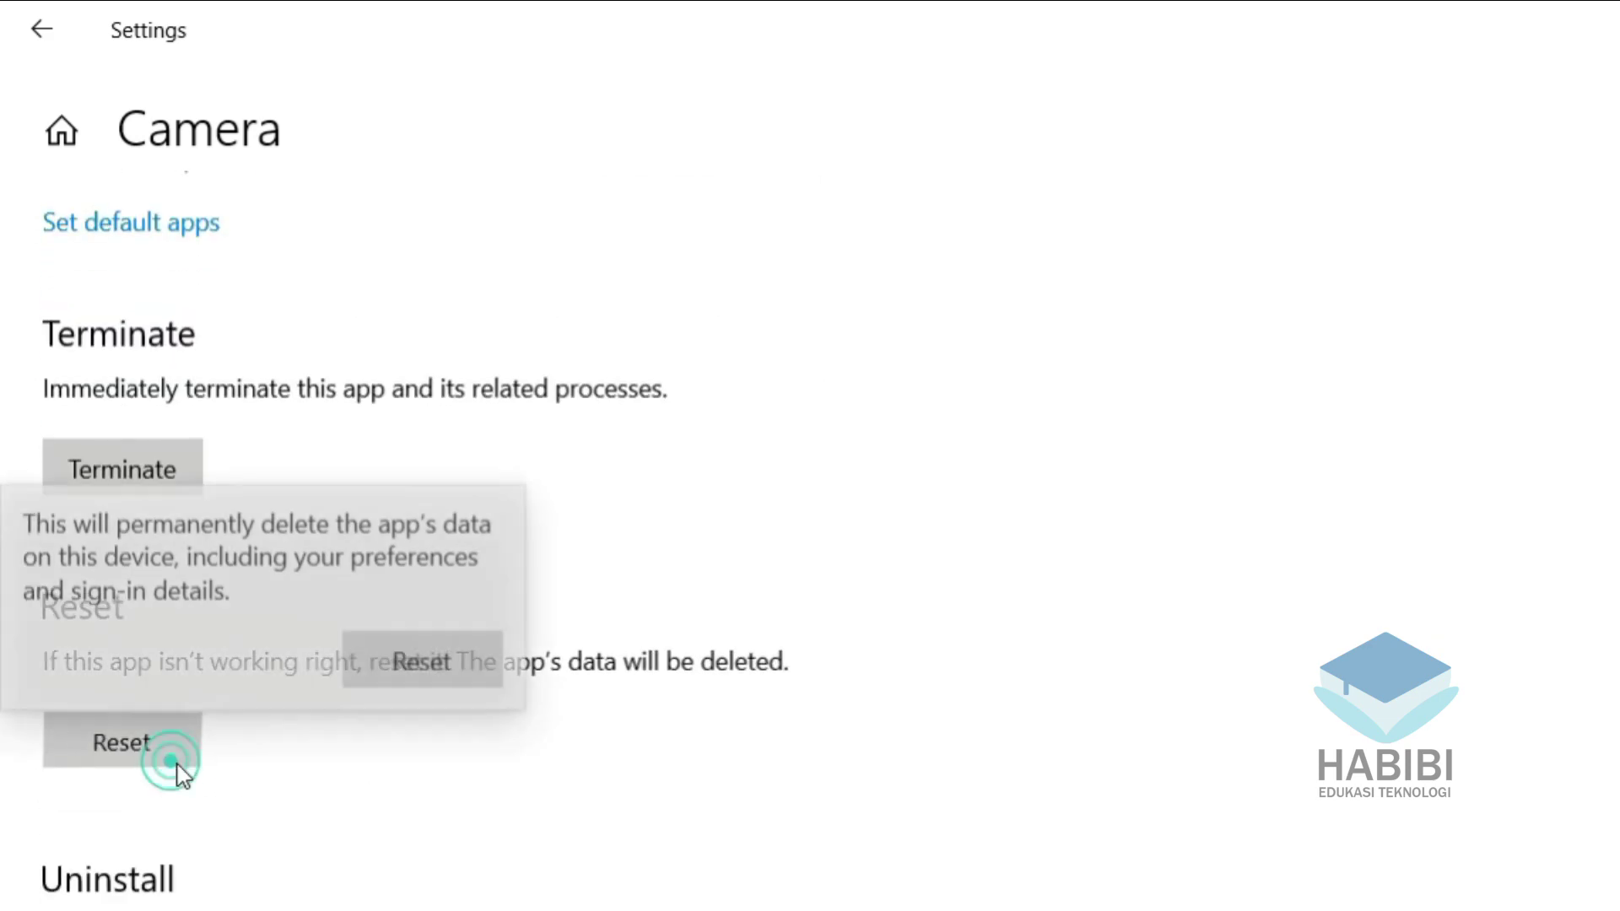
pyautogui.click(465, 650)
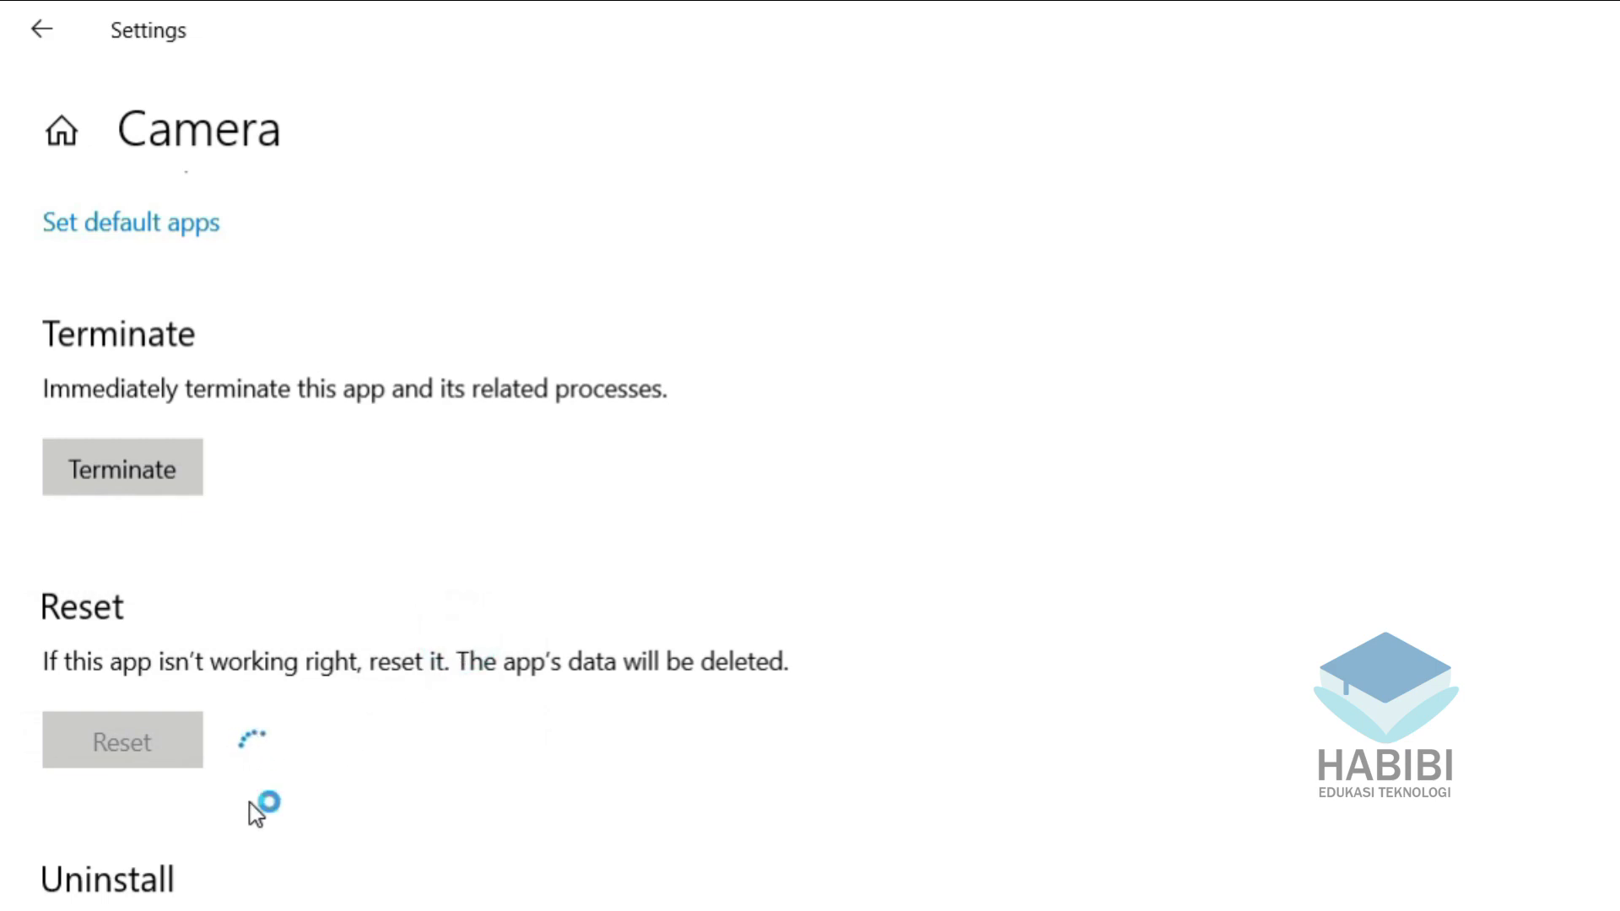
pyautogui.click(164, 481)
pyautogui.scroll(10, 772, 851)
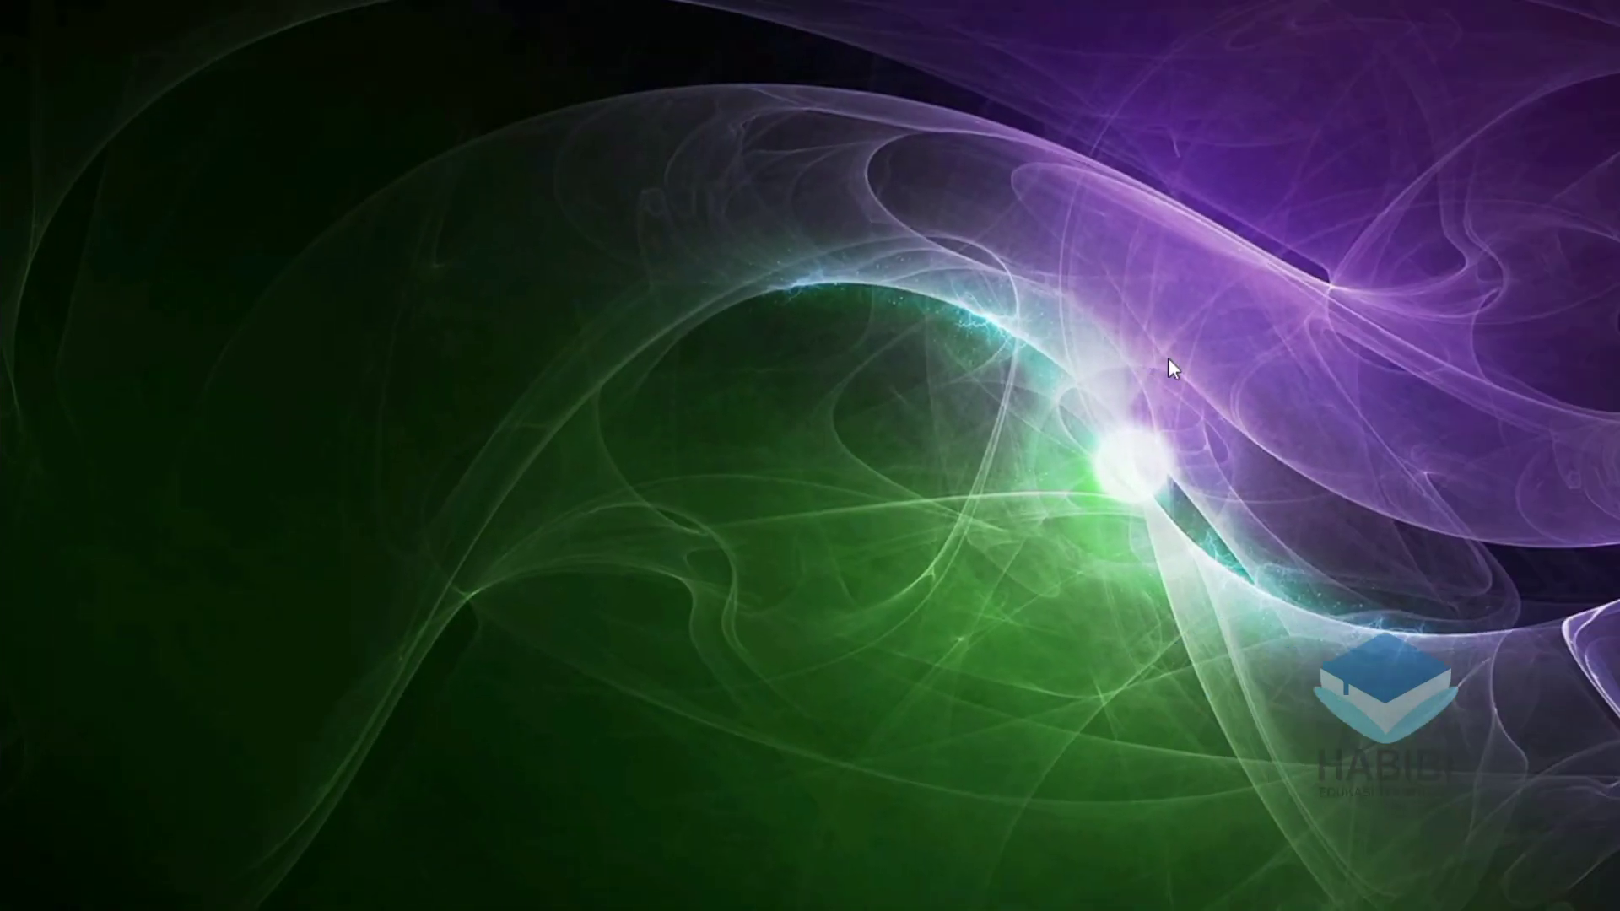
# Search Windows for "zoom" and open Zoom
pyautogui.press('super')
pyautogui.write('zoom')
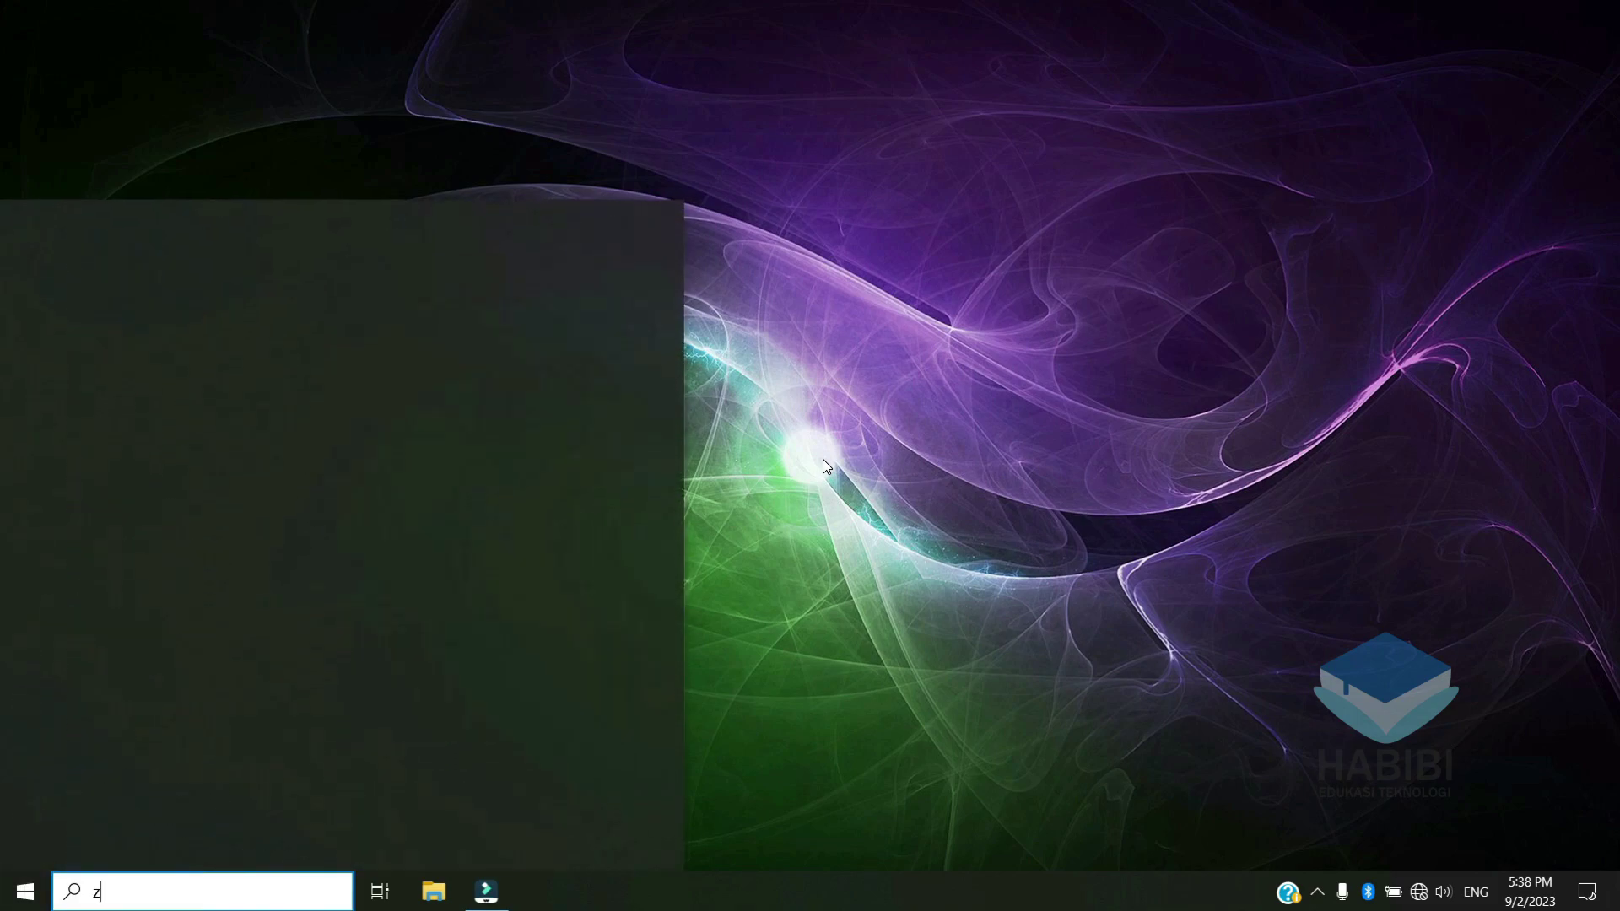
pyautogui.press('Return')
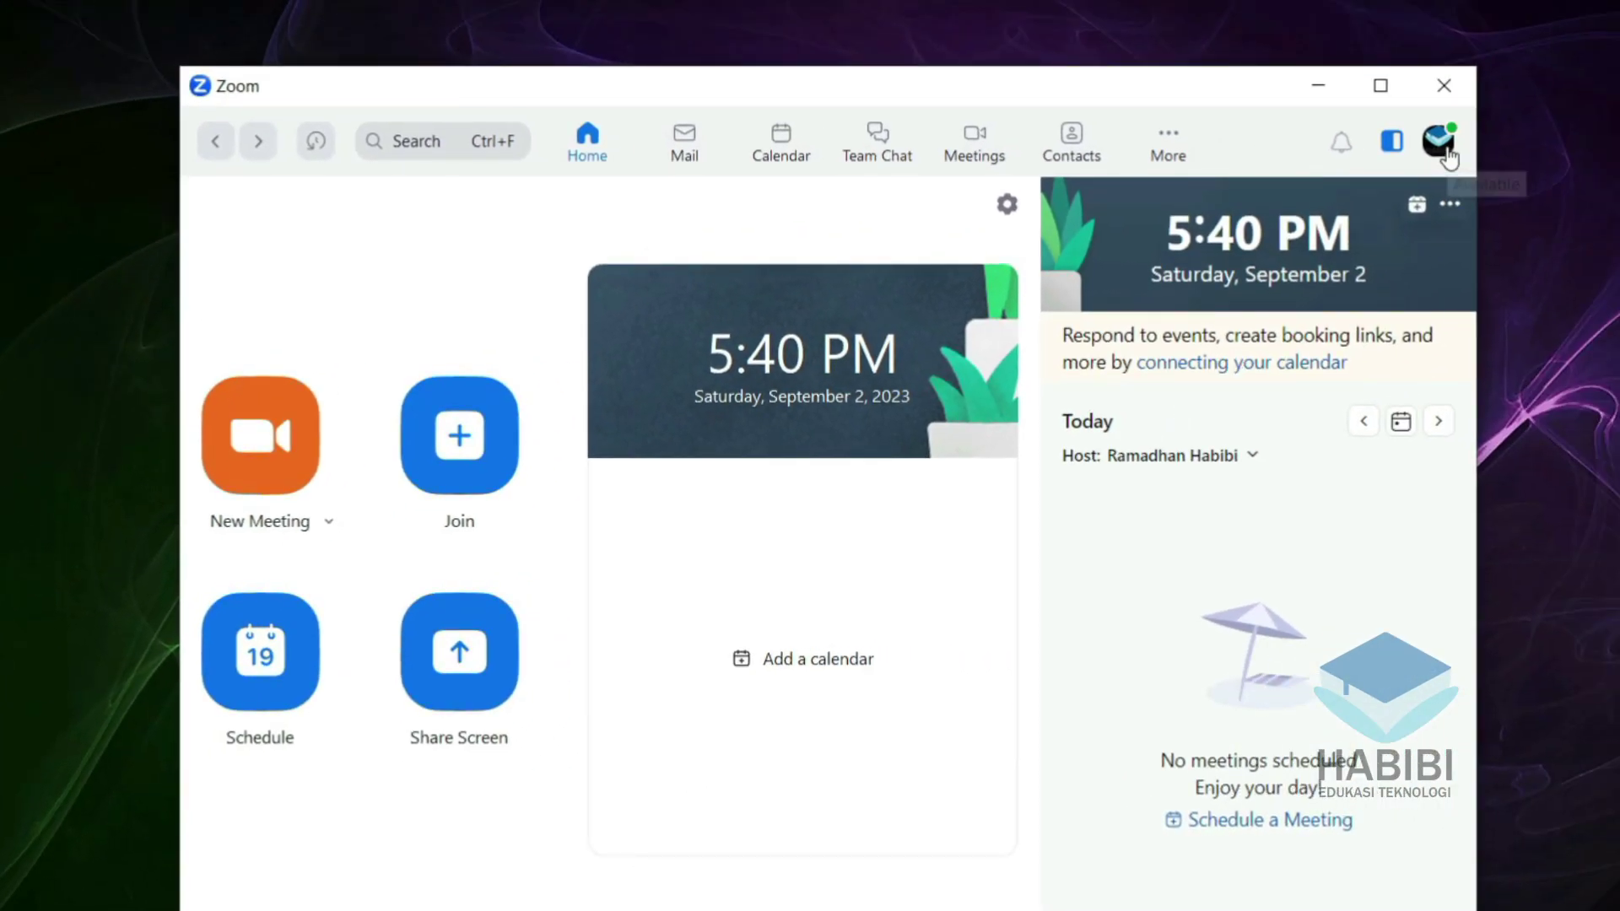
# Open Zoom's video settings, check the camera preview and the camera selection, and close the settings
pyautogui.click(1448, 156)
pyautogui.click(1202, 549)
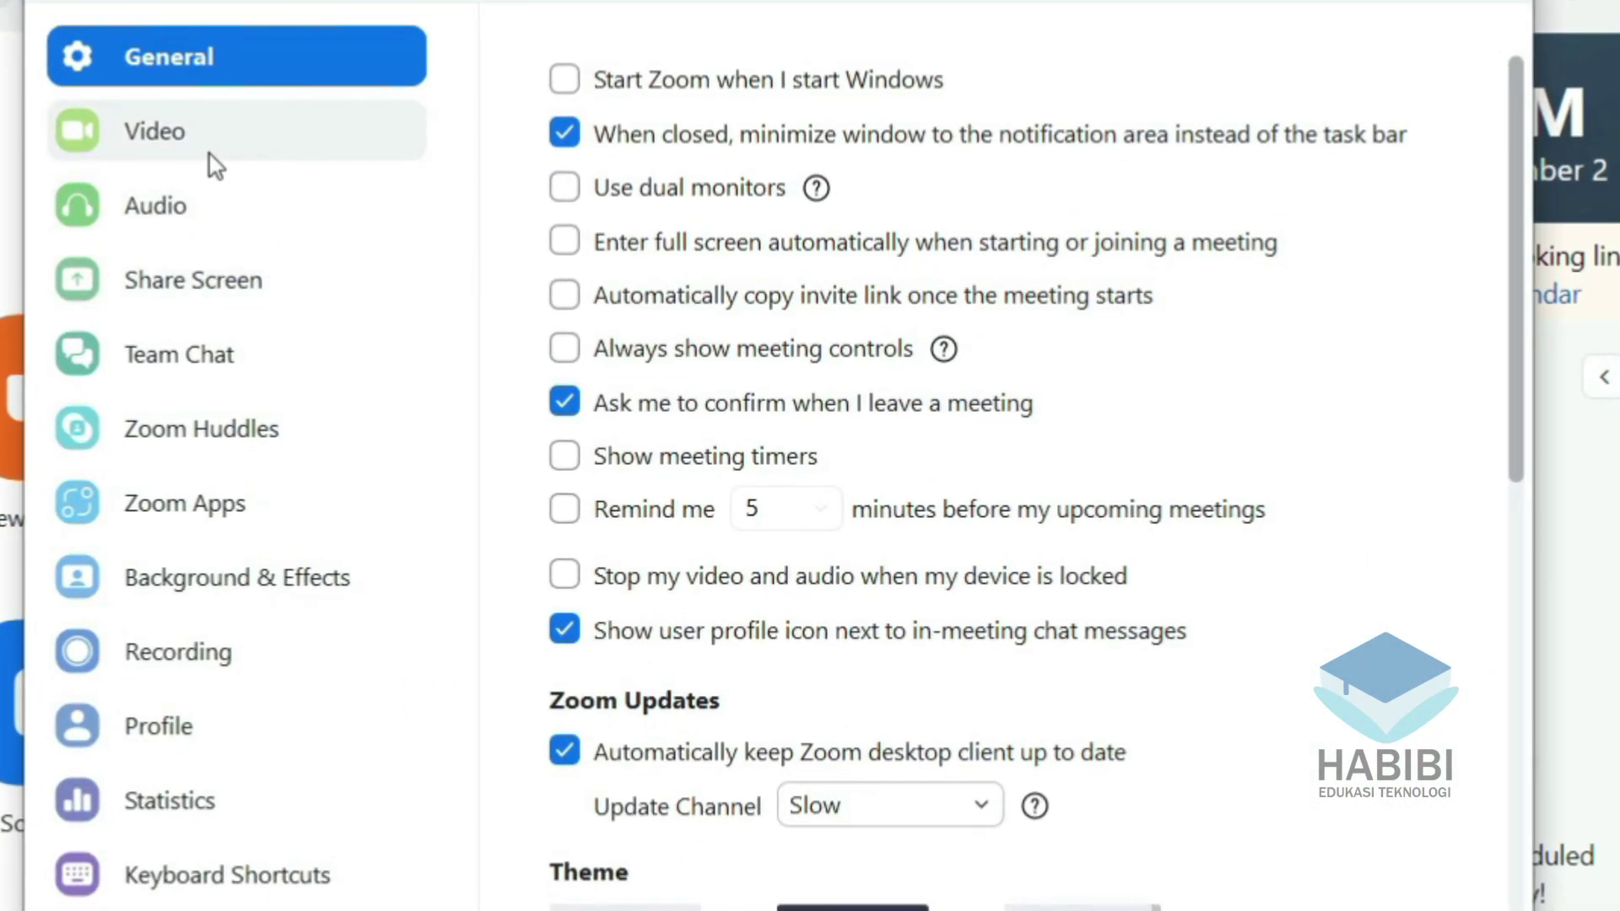
pyautogui.click(216, 160)
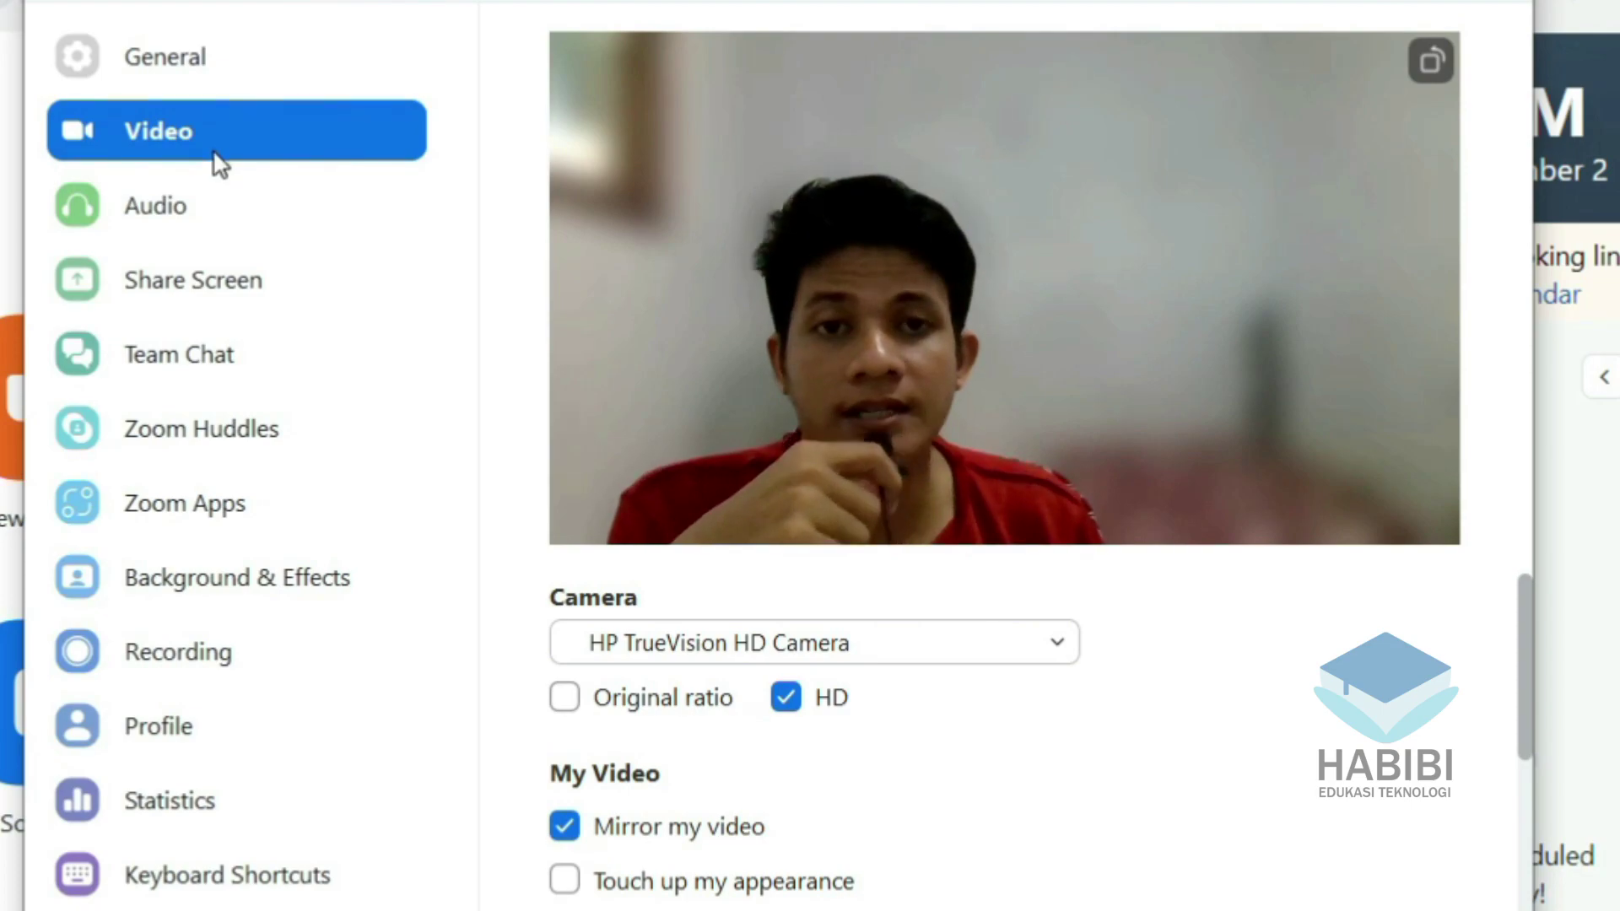
pyautogui.click(949, 643)
pyautogui.click(1291, 696)
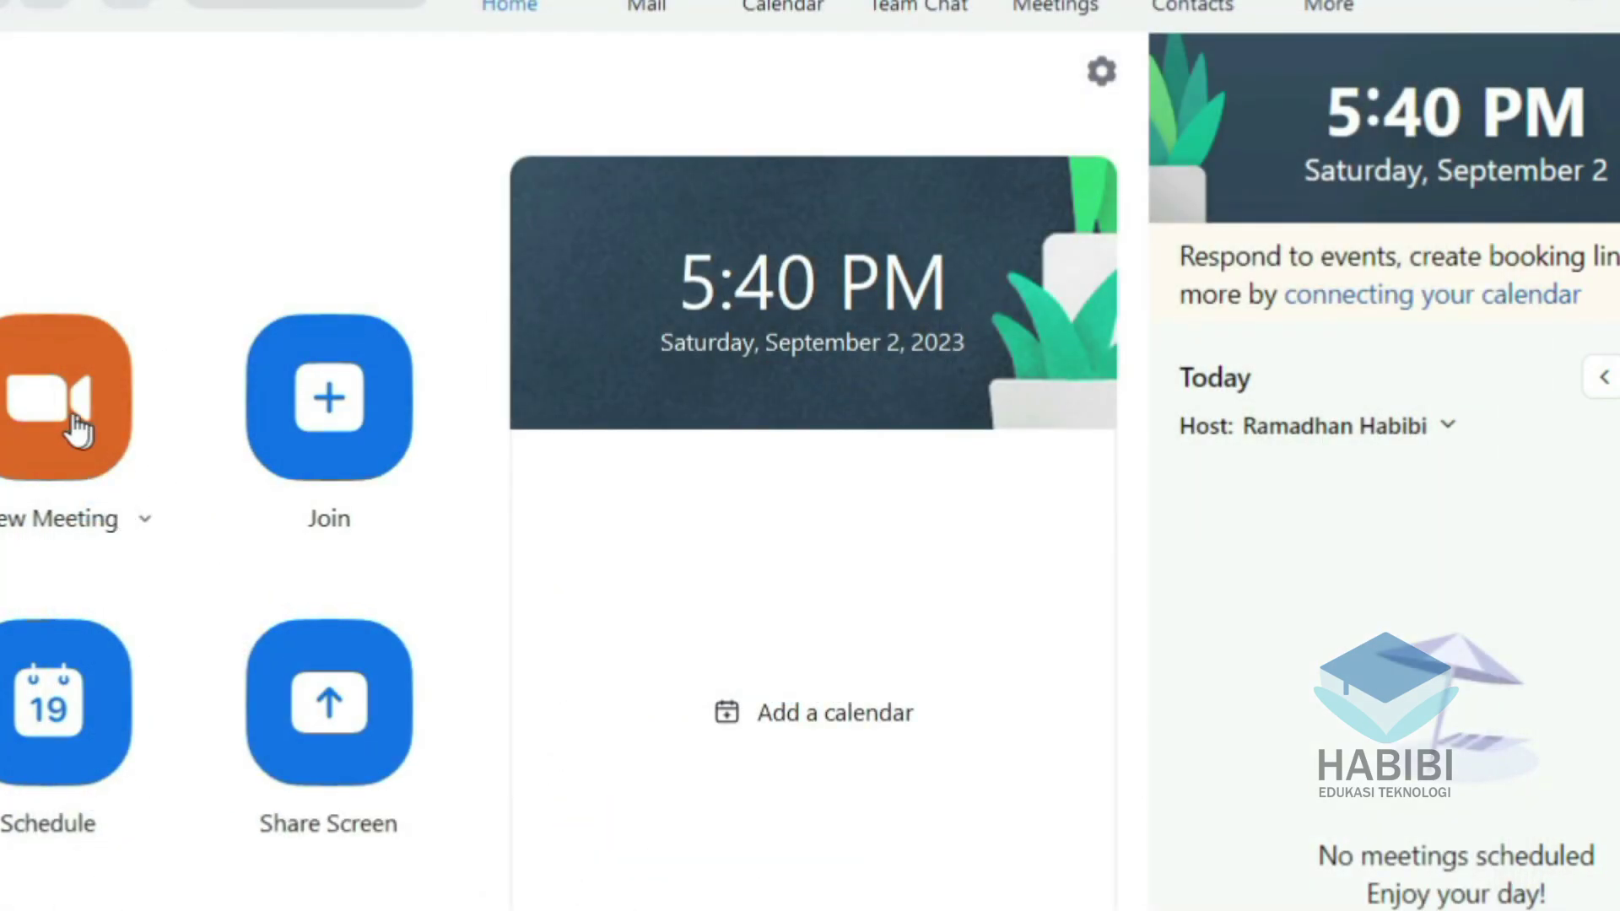
# Check for Zoom updates from the profile options and close the update window
pyautogui.click(1329, 151)
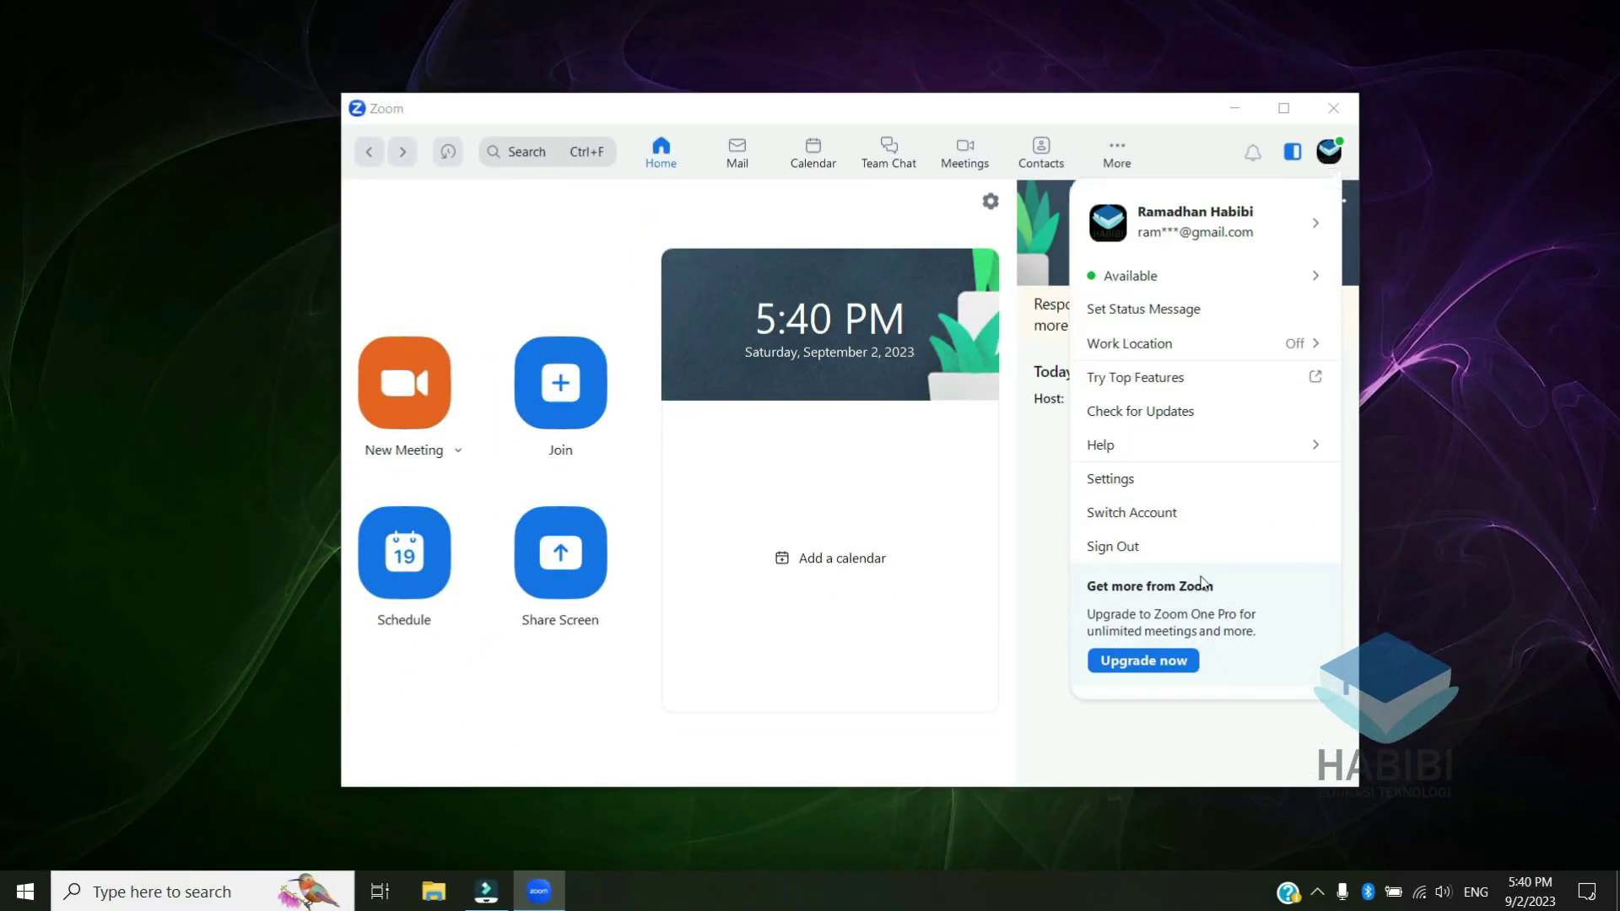
pyautogui.click(1173, 412)
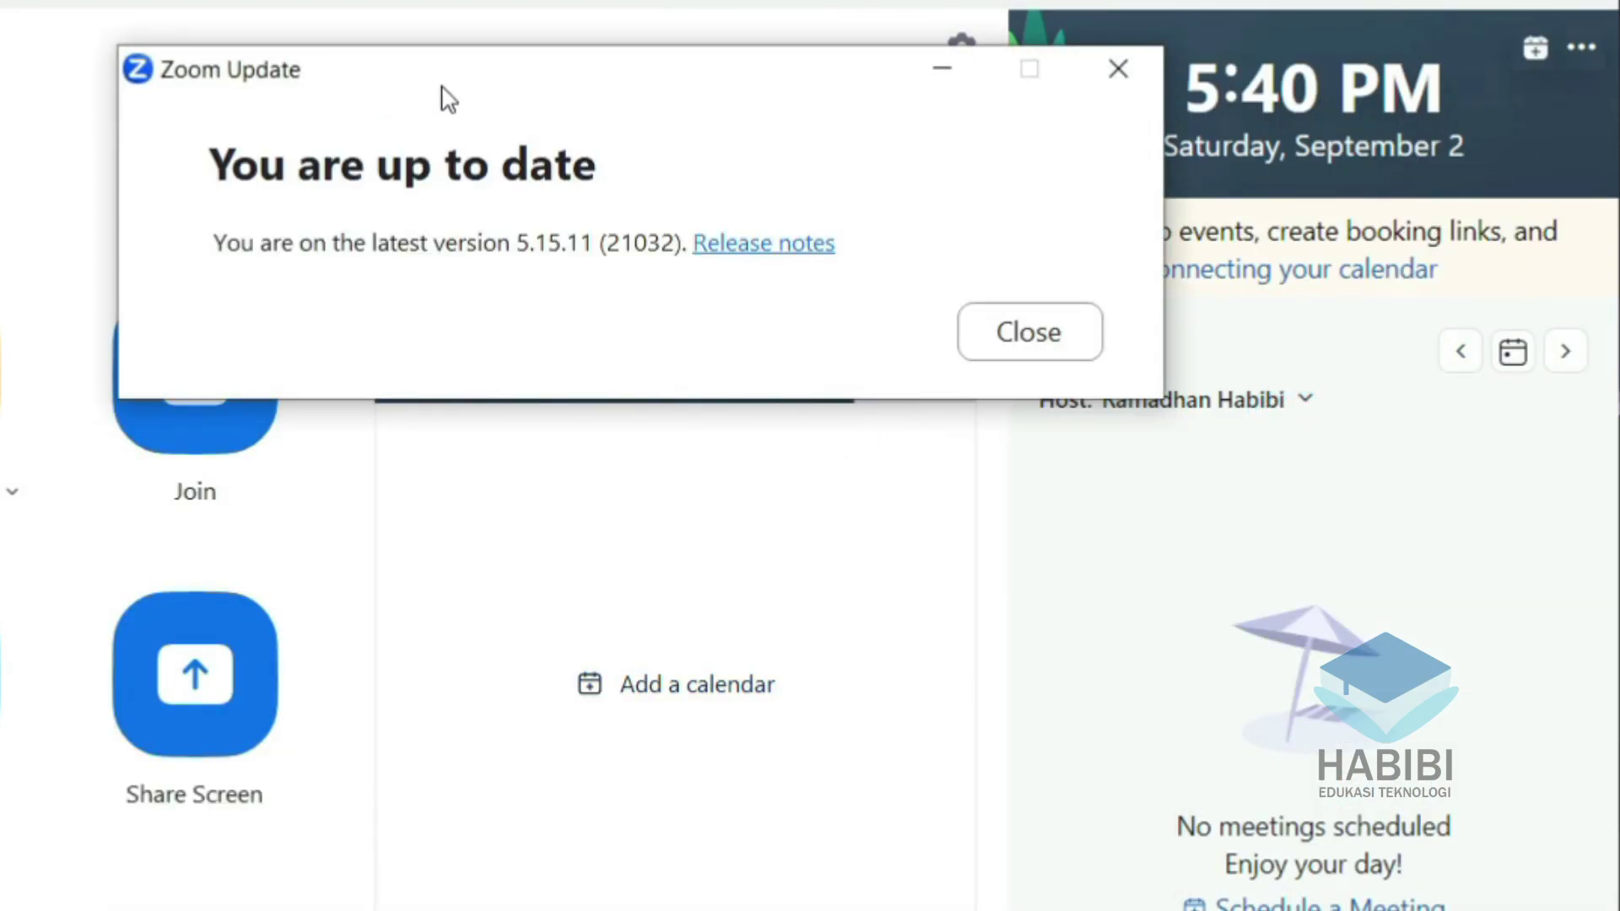
pyautogui.click(1028, 331)
# Start a new Zoom meeting and turn on its video
pyautogui.click(3, 372)
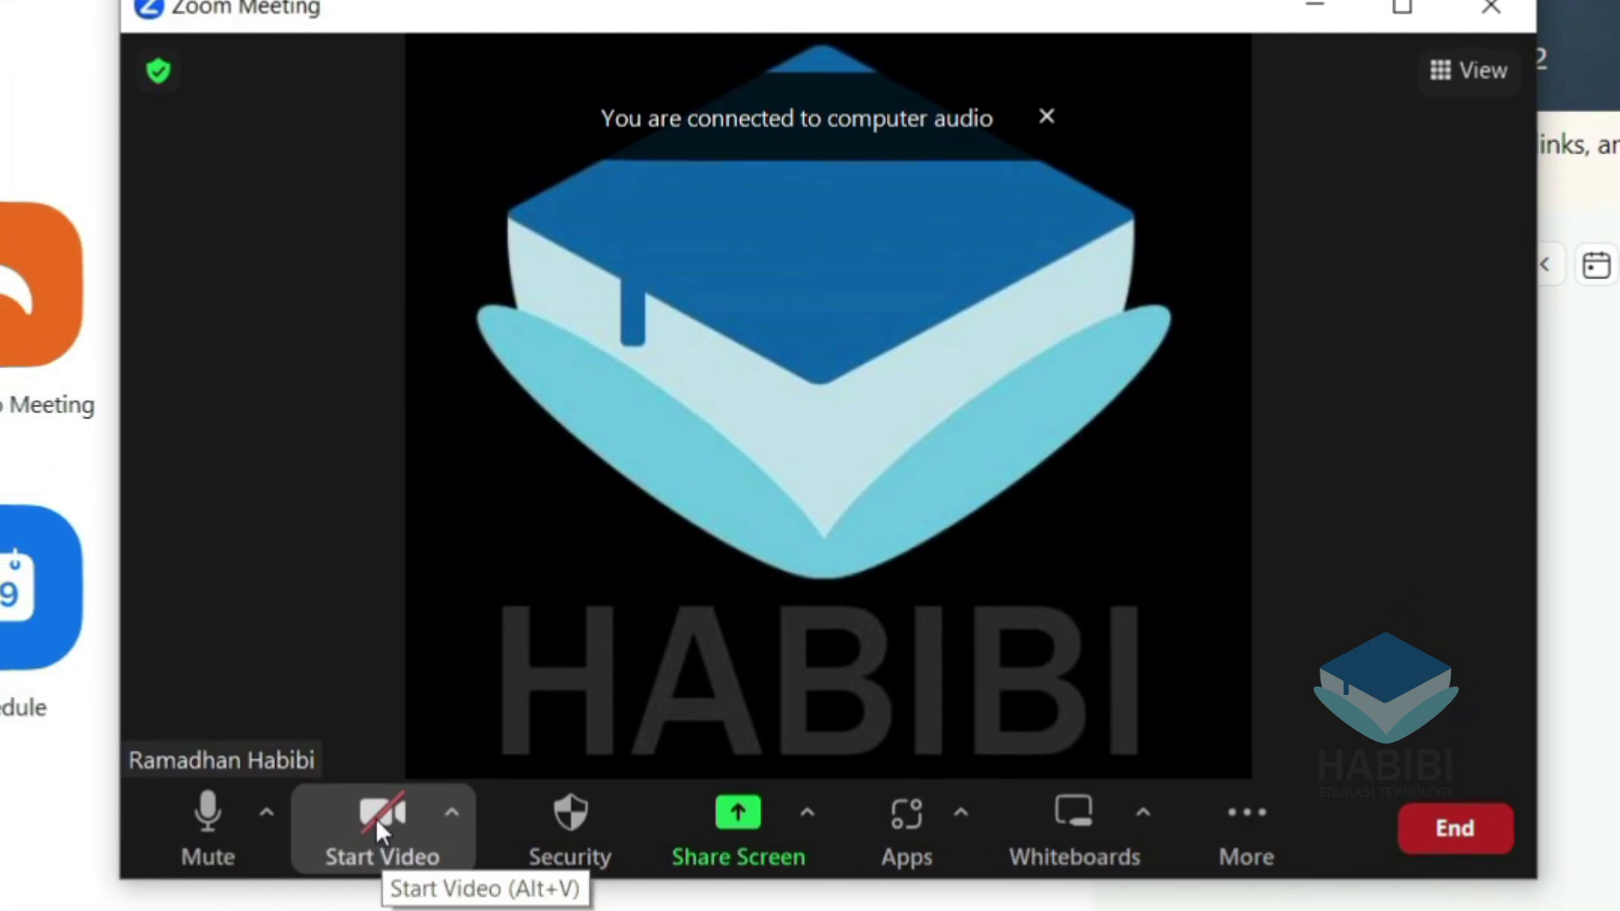
pyautogui.click(376, 818)
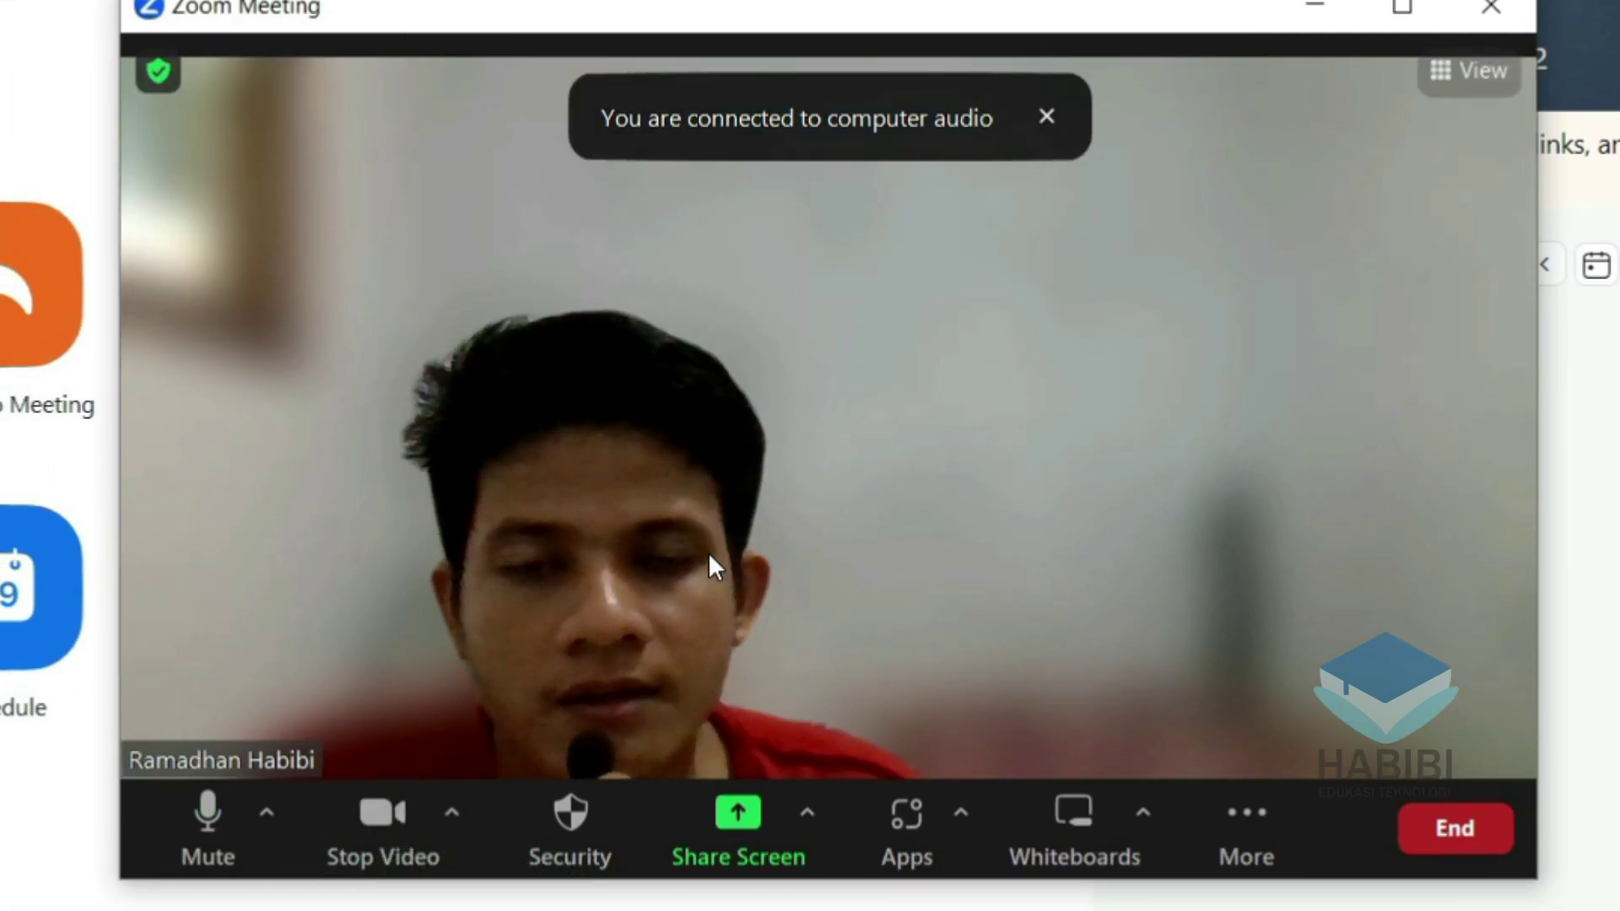